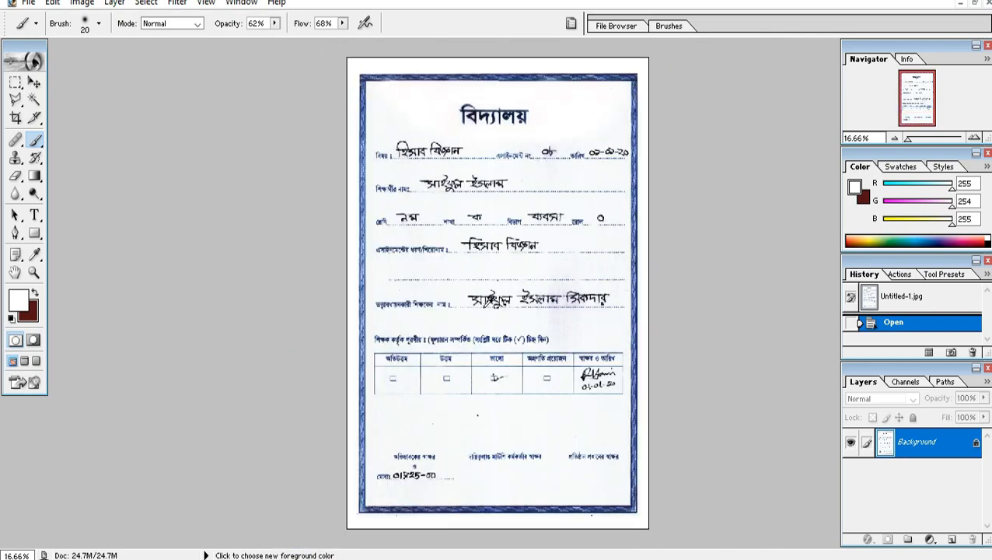
{"action": "scroll", "coordinate": [541, 297], "scroll_direction": "up", "scroll_amount": 5}
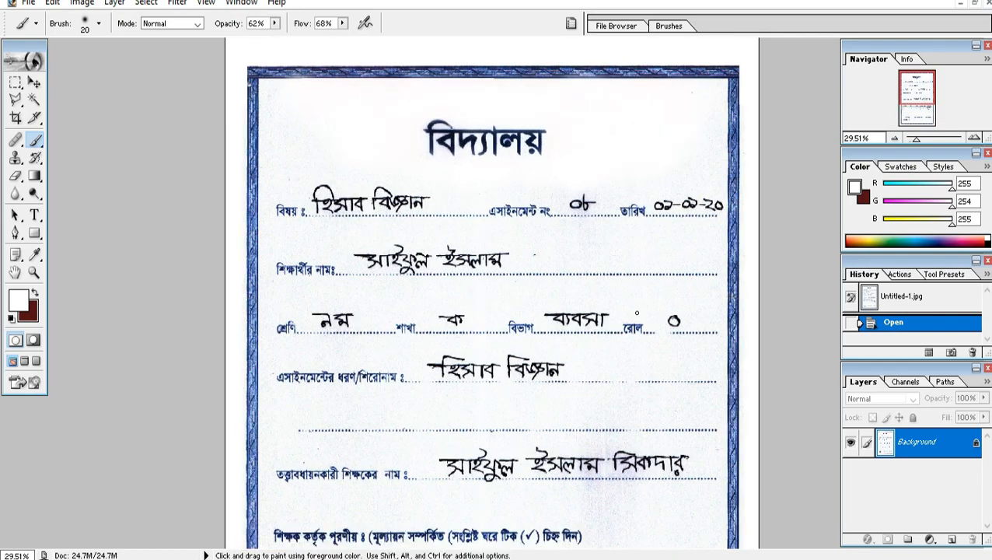
{"action": "scroll", "coordinate": [637, 314], "scroll_direction": "up", "scroll_amount": 4}
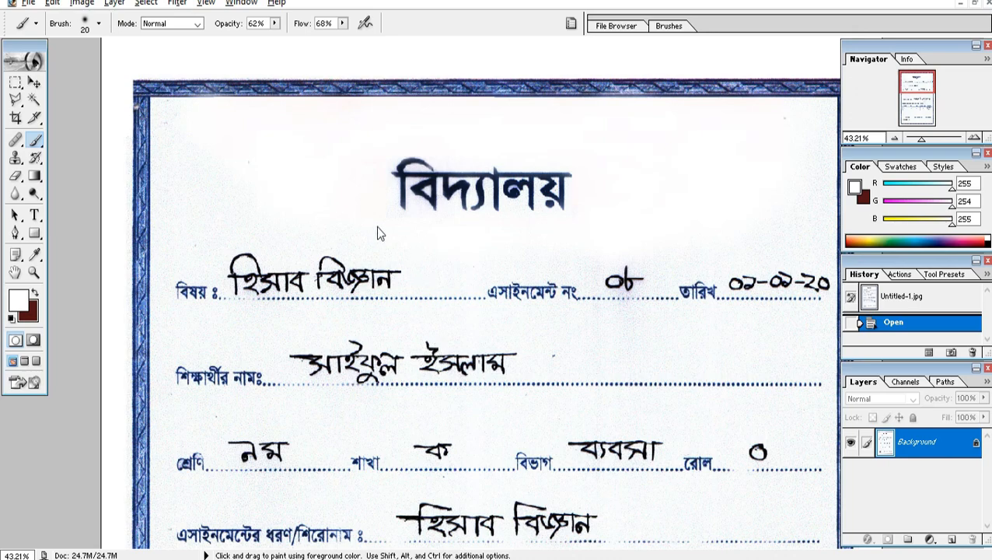
{"action": "scroll", "coordinate": [480, 352], "scroll_direction": "down", "scroll_amount": 7}
{"action": "scroll", "coordinate": [481, 352], "scroll_direction": "up", "scroll_amount": 4}
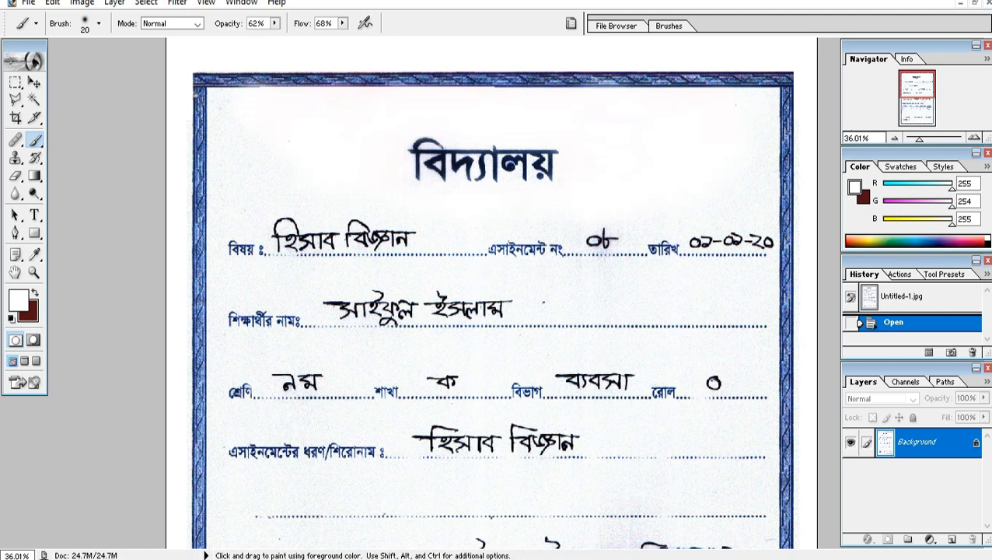
{"action": "left_click", "coordinate": [15, 159]}
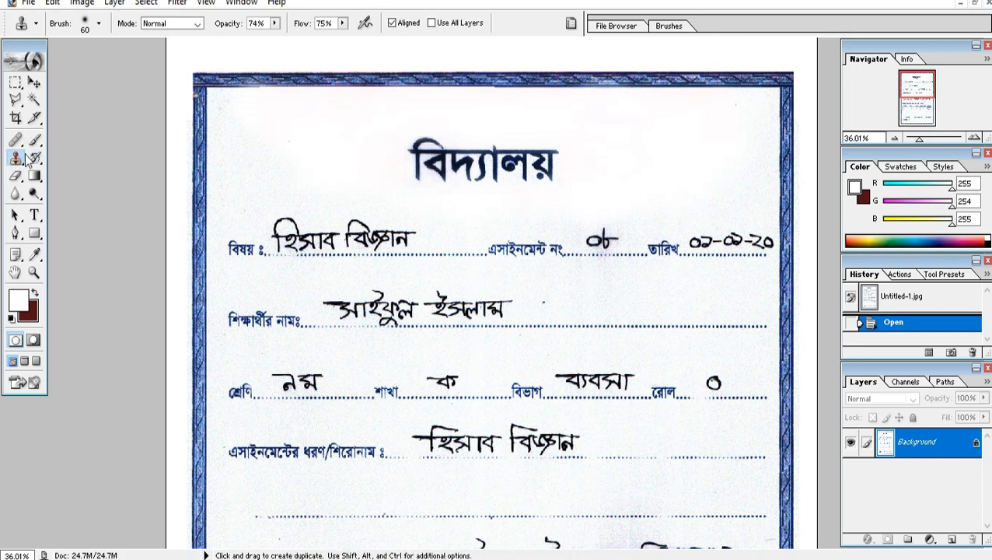
{"action": "left_click", "coordinate": [35, 140]}
{"action": "left_click", "coordinate": [15, 82]}
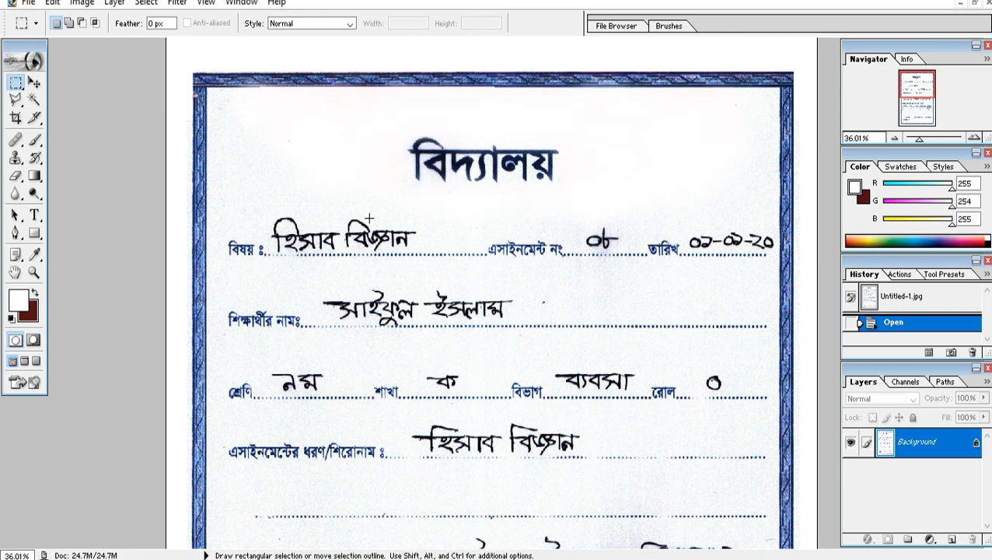
Set up the Clone Stamp with a 90-pixel brush for retouching the handwritten subject entry
{"action": "left_click", "coordinate": [16, 158]}
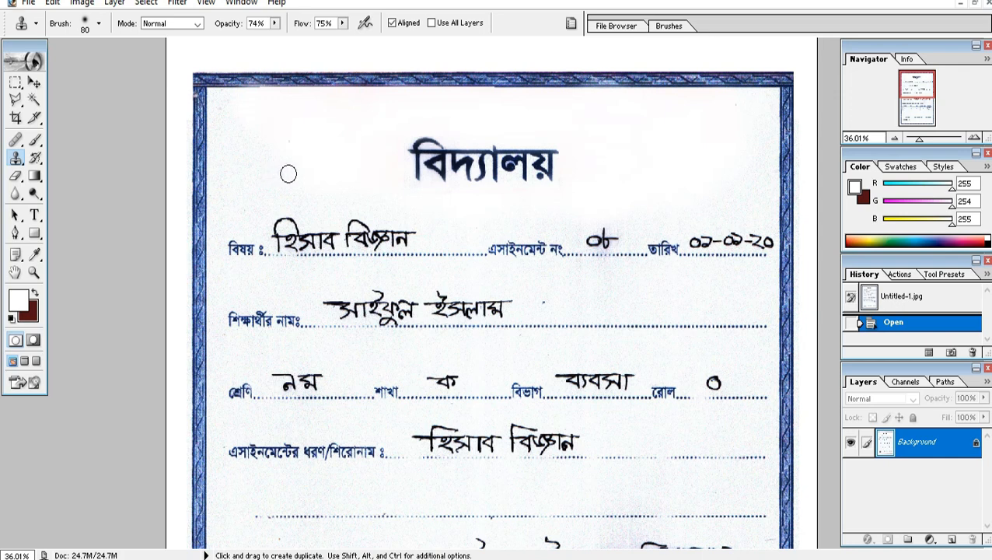
{"action": "key", "text": "bracketright"}
{"action": "key", "text": "bracketright"}
{"action": "key", "text": "bracketright"}
{"action": "key", "text": "bracketleft"}
{"action": "key", "text": "bracketleft"}
{"action": "key", "text": "bracketleft"}
{"action": "key", "text": "bracketleft"}
{"action": "key", "text": "bracketleft"}
{"action": "key", "text": "bracketleft"}
{"action": "scroll", "coordinate": [427, 270], "scroll_direction": "up", "scroll_amount": 4}
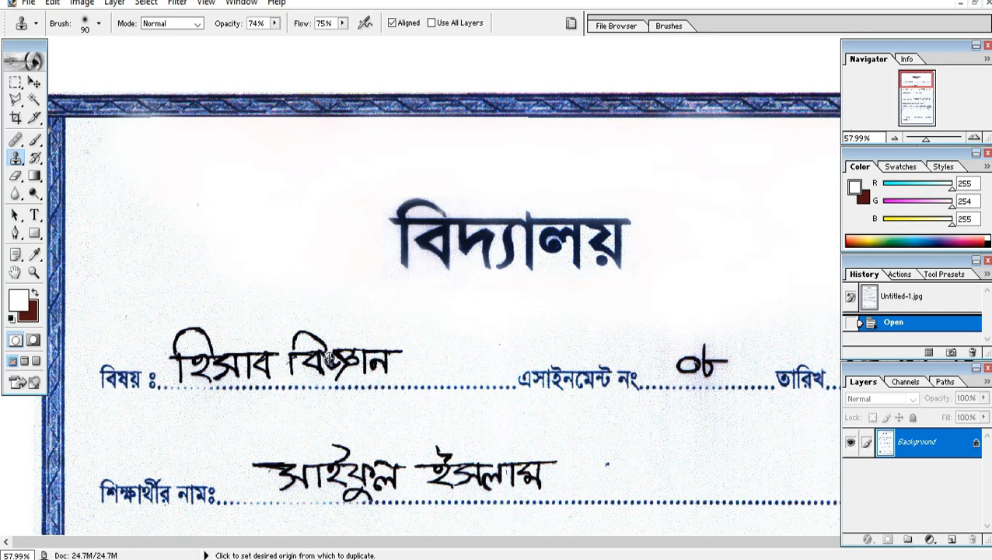
Sample clean paper above the subject line and clone it over the end of the handwritten subject
{"action": "left_click", "coordinate": [338, 283], "text": "alt"}
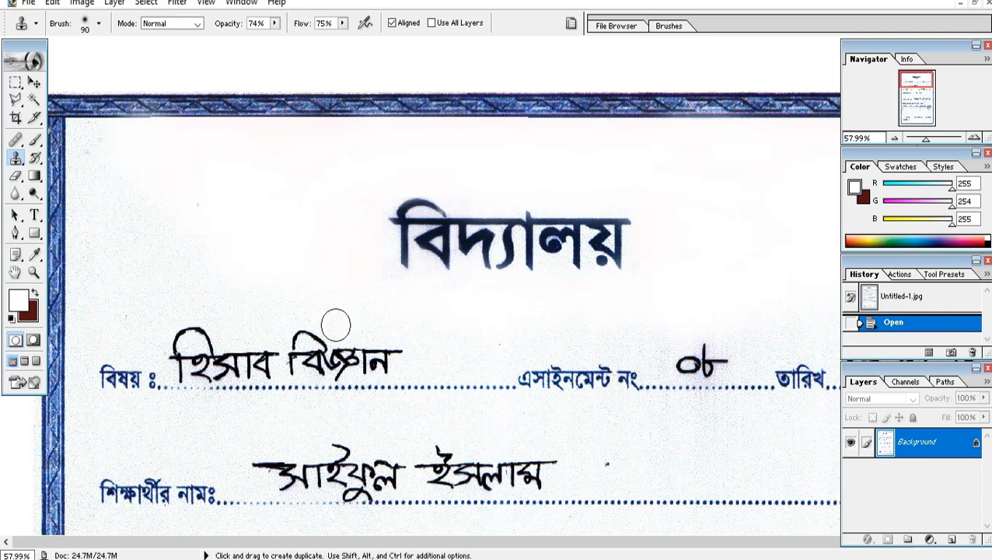
{"action": "left_click_drag", "start_coordinate": [394, 347], "coordinate": [401, 344]}
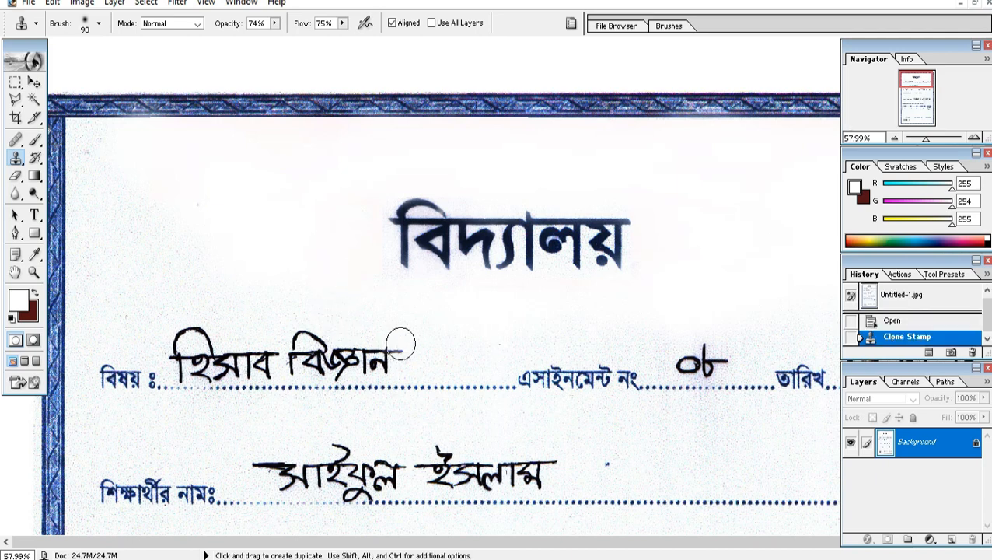
{"action": "left_click", "coordinate": [400, 343]}
{"action": "left_click", "coordinate": [399, 343]}
{"action": "left_click", "coordinate": [400, 343]}
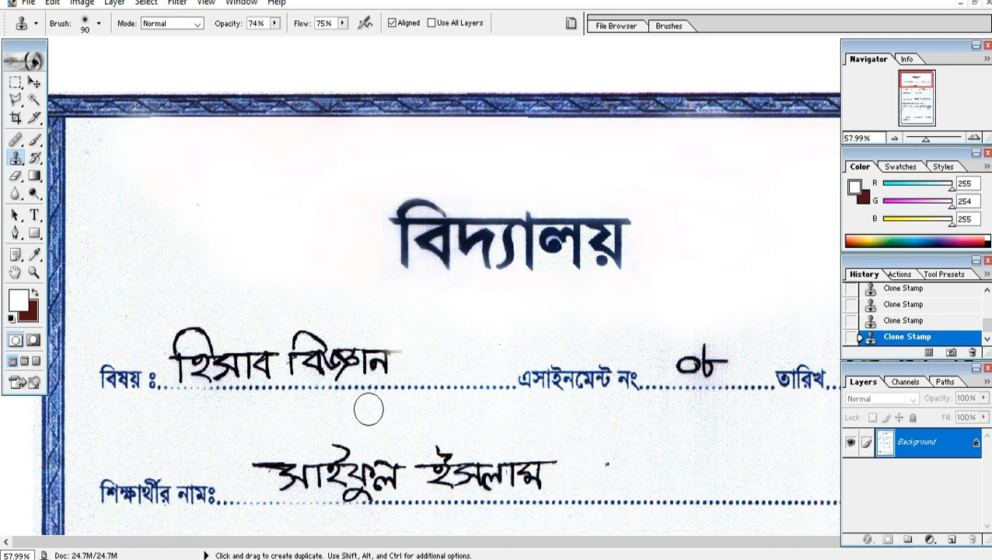
{"action": "left_click", "coordinate": [387, 339]}
Set the Clone Stamp's opacity to 83% and its flow to 83%
{"action": "left_click", "coordinate": [275, 24]}
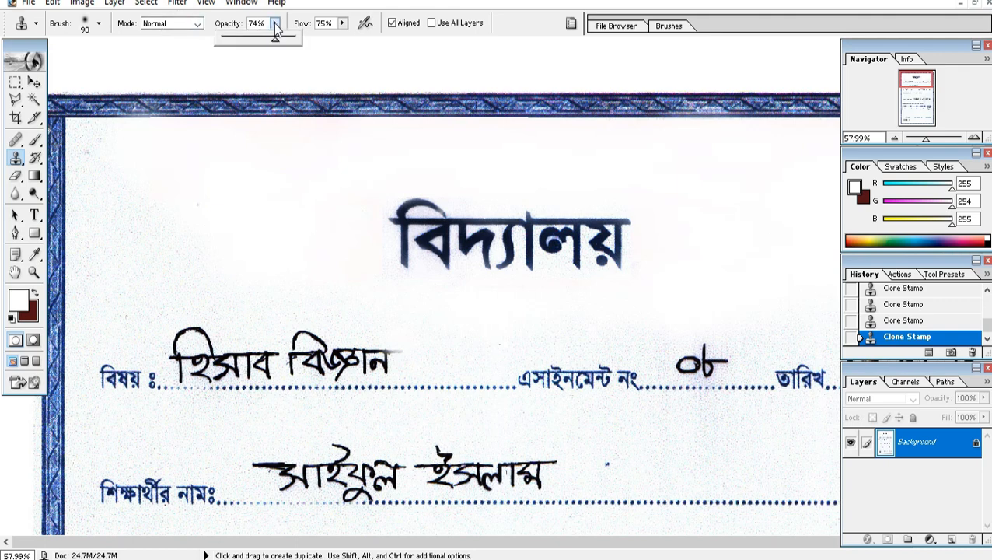
{"action": "mouse_move", "coordinate": [277, 37]}
{"action": "left_mouse_down"}
{"action": "mouse_move", "coordinate": [233, 42]}
{"action": "mouse_move", "coordinate": [279, 47]}
{"action": "left_mouse_up"}
{"action": "left_click", "coordinate": [341, 29]}
{"action": "left_click", "coordinate": [342, 29]}
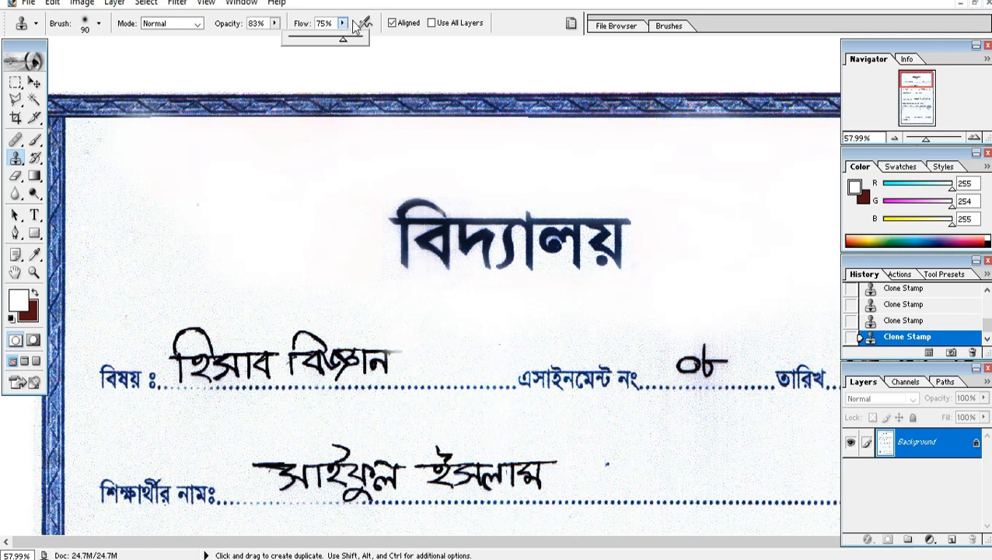
{"action": "left_click_drag", "start_coordinate": [344, 44], "coordinate": [346, 42]}
Clone away the rest of the handwritten subject, keeping the dotted line, and reduce the brush size to 70
{"action": "scroll", "coordinate": [327, 311], "scroll_direction": "down", "scroll_amount": 1}
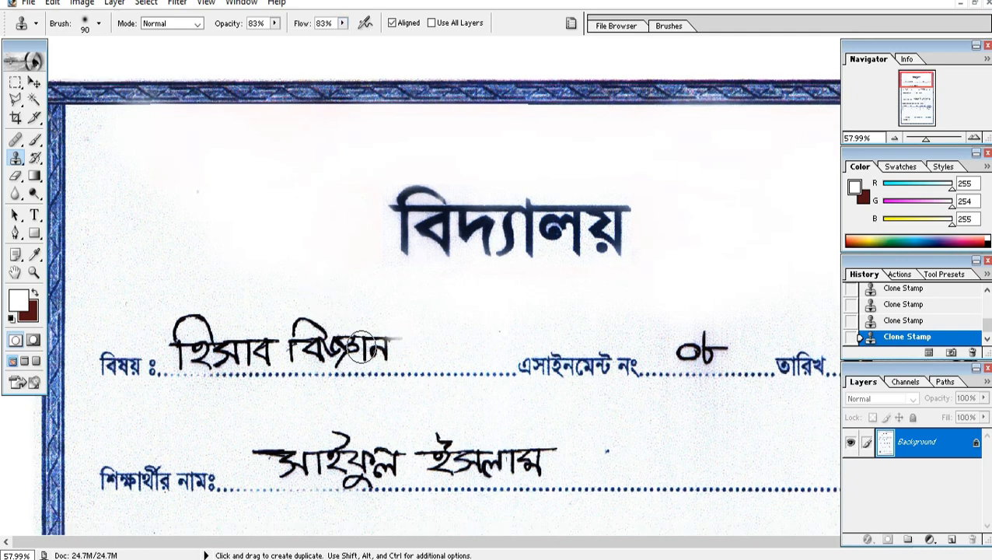
{"action": "mouse_move", "coordinate": [383, 341]}
{"action": "left_mouse_down"}
{"action": "mouse_move", "coordinate": [393, 340]}
{"action": "mouse_move", "coordinate": [356, 344]}
{"action": "mouse_move", "coordinate": [365, 347]}
{"action": "mouse_move", "coordinate": [386, 347]}
{"action": "mouse_move", "coordinate": [350, 339]}
{"action": "mouse_move", "coordinate": [335, 349]}
{"action": "mouse_move", "coordinate": [308, 333]}
{"action": "mouse_move", "coordinate": [305, 343]}
{"action": "mouse_move", "coordinate": [326, 342]}
{"action": "mouse_move", "coordinate": [325, 351]}
{"action": "mouse_move", "coordinate": [348, 350]}
{"action": "mouse_move", "coordinate": [292, 333]}
{"action": "mouse_move", "coordinate": [293, 346]}
{"action": "mouse_move", "coordinate": [270, 348]}
{"action": "mouse_move", "coordinate": [281, 346]}
{"action": "mouse_move", "coordinate": [243, 343]}
{"action": "mouse_move", "coordinate": [214, 317]}
{"action": "mouse_move", "coordinate": [192, 314]}
{"action": "mouse_move", "coordinate": [168, 333]}
{"action": "mouse_move", "coordinate": [186, 358]}
{"action": "mouse_move", "coordinate": [177, 342]}
{"action": "mouse_move", "coordinate": [187, 356]}
{"action": "mouse_move", "coordinate": [232, 343]}
{"action": "mouse_move", "coordinate": [202, 336]}
{"action": "mouse_move", "coordinate": [221, 339]}
{"action": "mouse_move", "coordinate": [219, 356]}
{"action": "mouse_move", "coordinate": [246, 348]}
{"action": "mouse_move", "coordinate": [274, 357]}
{"action": "mouse_move", "coordinate": [243, 357]}
{"action": "mouse_move", "coordinate": [284, 354]}
{"action": "mouse_move", "coordinate": [204, 359]}
{"action": "mouse_move", "coordinate": [192, 357]}
{"action": "mouse_move", "coordinate": [341, 350]}
{"action": "mouse_move", "coordinate": [322, 349]}
{"action": "left_mouse_up"}
{"action": "key", "text": "bracketleft"}
{"action": "key", "text": "bracketleft"}
{"action": "scroll", "coordinate": [322, 349], "scroll_direction": "down", "scroll_amount": 5}
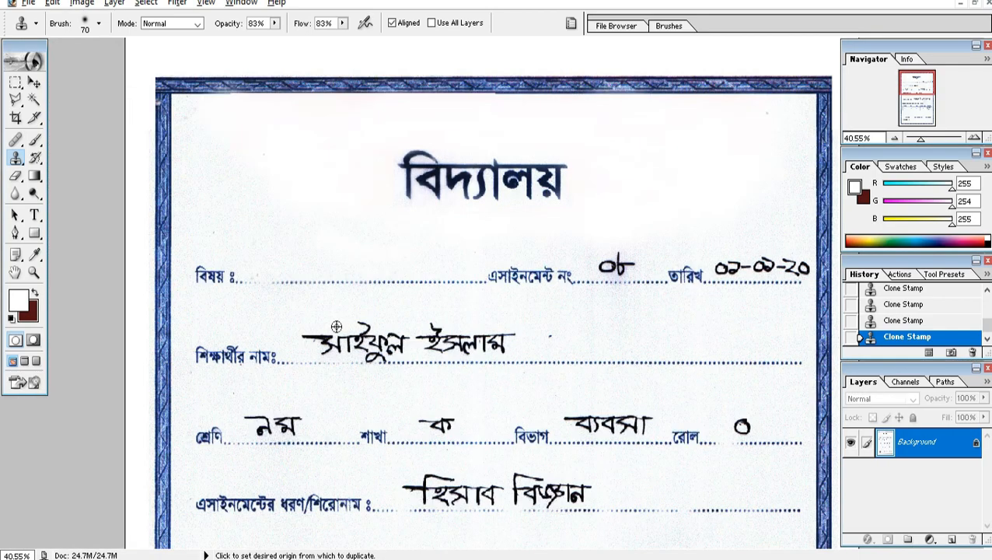
With a 60-pixel Brush, sample the paper colour and paint over the second word of the handwritten student name
{"action": "scroll", "coordinate": [498, 312], "scroll_direction": "up", "scroll_amount": 1}
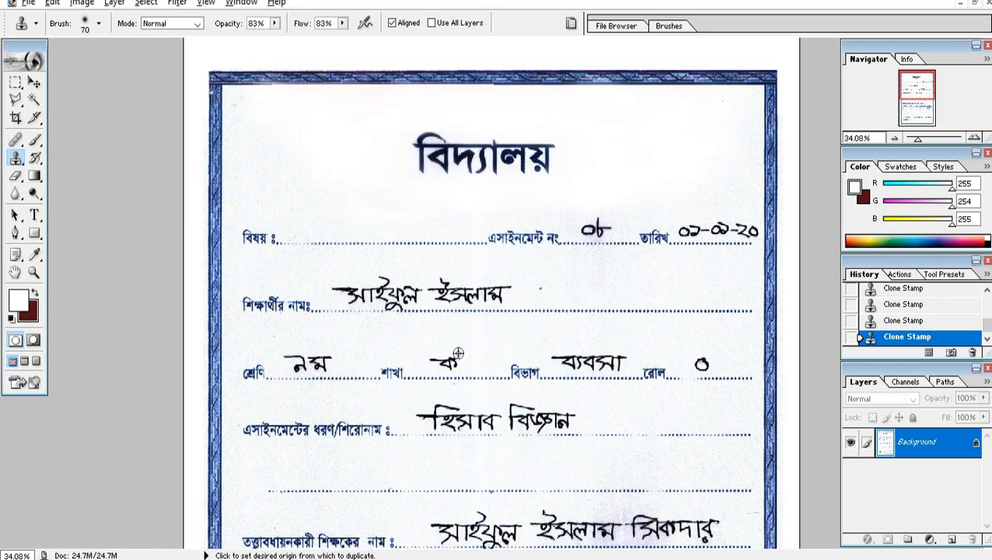
{"action": "scroll", "coordinate": [550, 347], "scroll_direction": "up", "scroll_amount": 1}
{"action": "scroll", "coordinate": [550, 348], "scroll_direction": "up", "scroll_amount": 1}
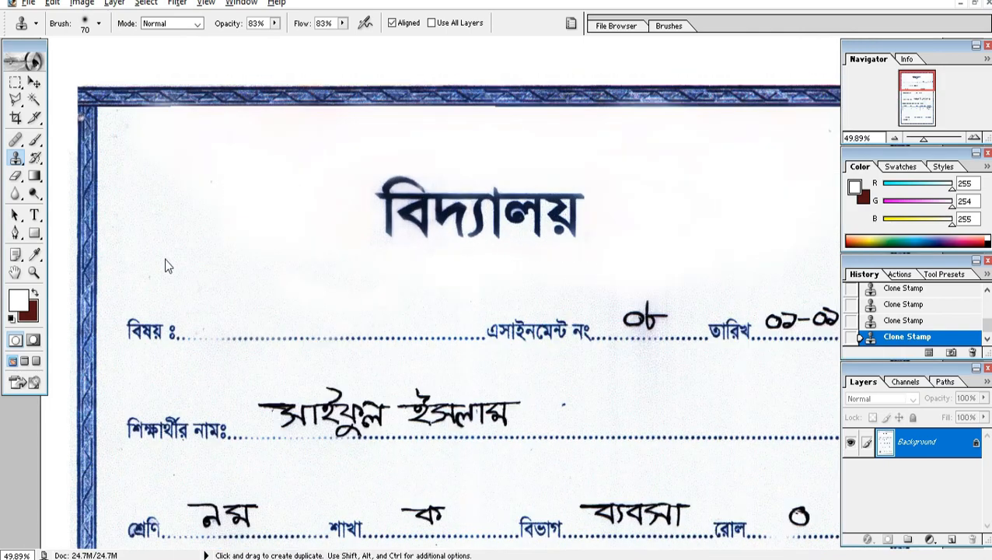
{"action": "left_click", "coordinate": [36, 142]}
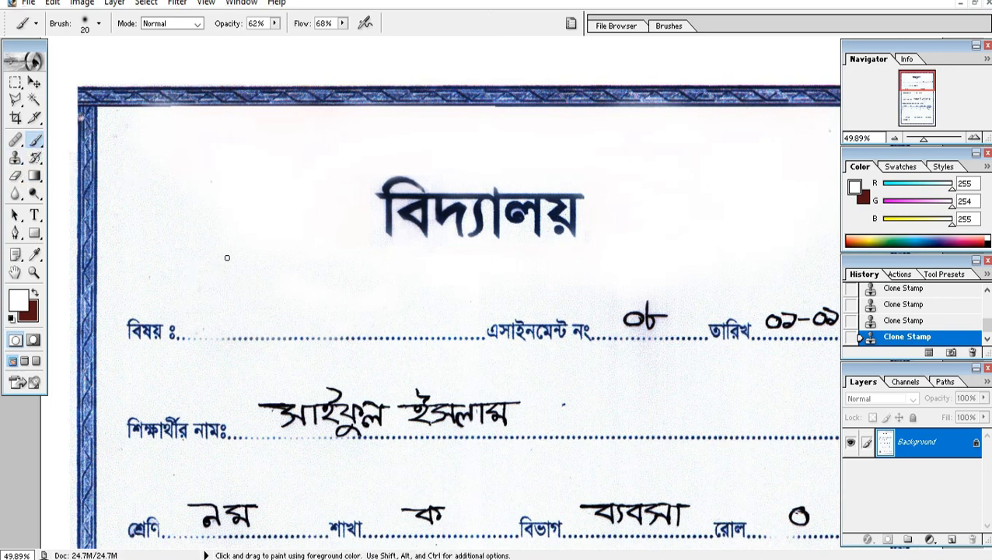
{"action": "scroll", "coordinate": [264, 262], "scroll_direction": "down", "scroll_amount": 2}
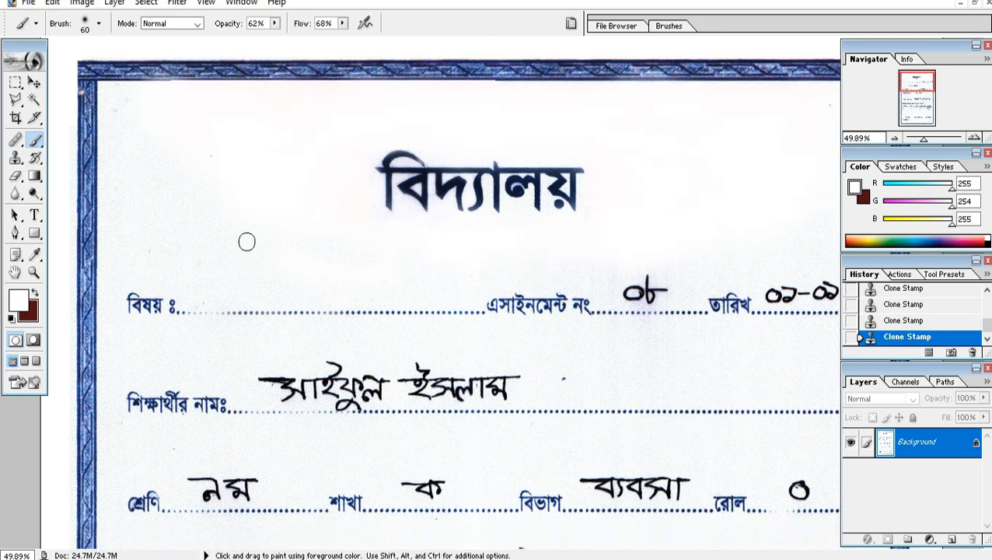
{"action": "key", "text": "bracketright"}
{"action": "key", "text": "bracketright"}
{"action": "scroll", "coordinate": [255, 257], "scroll_direction": "down", "scroll_amount": 1}
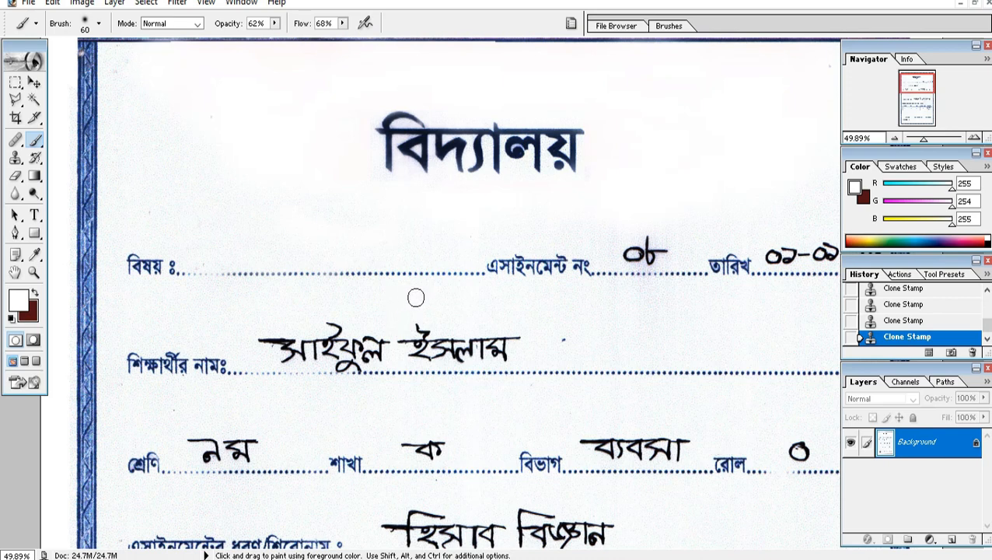
{"action": "key", "text": "alt"}
{"action": "left_click", "coordinate": [397, 309], "text": "alt"}
{"action": "mouse_move", "coordinate": [412, 327]}
{"action": "left_mouse_down"}
{"action": "mouse_move", "coordinate": [449, 340]}
{"action": "mouse_move", "coordinate": [419, 328]}
{"action": "mouse_move", "coordinate": [452, 330]}
{"action": "mouse_move", "coordinate": [435, 325]}
{"action": "mouse_move", "coordinate": [425, 322]}
{"action": "mouse_move", "coordinate": [454, 340]}
{"action": "mouse_move", "coordinate": [476, 338]}
{"action": "mouse_move", "coordinate": [427, 344]}
{"action": "mouse_move", "coordinate": [480, 352]}
{"action": "mouse_move", "coordinate": [518, 338]}
{"action": "mouse_move", "coordinate": [511, 331]}
{"action": "mouse_move", "coordinate": [502, 339]}
{"action": "mouse_move", "coordinate": [519, 339]}
{"action": "mouse_move", "coordinate": [454, 334]}
{"action": "mouse_move", "coordinate": [430, 320]}
{"action": "mouse_move", "coordinate": [421, 342]}
{"action": "mouse_move", "coordinate": [436, 354]}
{"action": "mouse_move", "coordinate": [475, 352]}
{"action": "mouse_move", "coordinate": [453, 359]}
{"action": "mouse_move", "coordinate": [416, 353]}
{"action": "mouse_move", "coordinate": [413, 334]}
{"action": "mouse_move", "coordinate": [409, 350]}
{"action": "mouse_move", "coordinate": [411, 335]}
{"action": "mouse_move", "coordinate": [392, 336]}
{"action": "mouse_move", "coordinate": [511, 352]}
{"action": "left_mouse_up"}
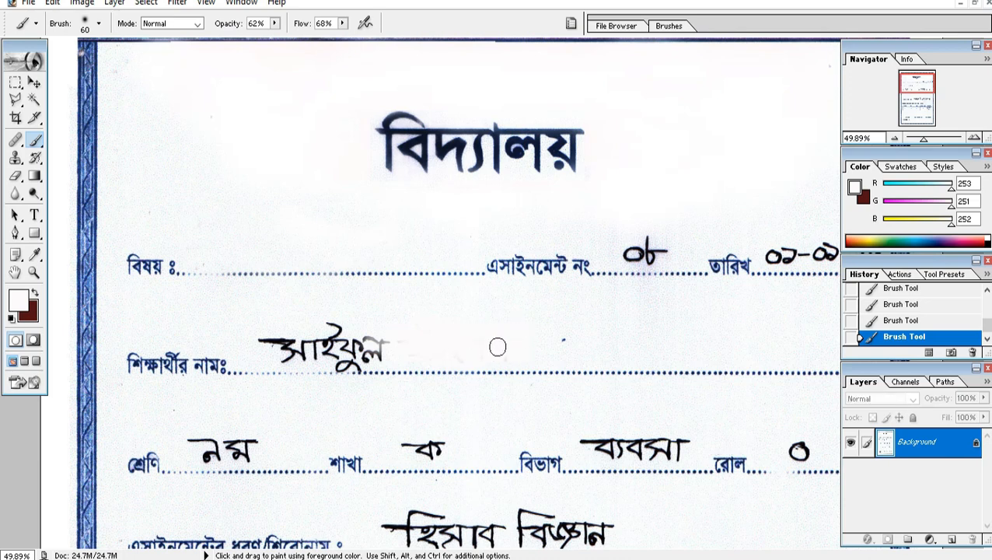
Try to paint over the first word of the handwritten student name with a colour sampled just above it
{"action": "left_click", "coordinate": [370, 315], "text": "alt"}
{"action": "mouse_move", "coordinate": [376, 342]}
{"action": "left_mouse_down"}
{"action": "mouse_move", "coordinate": [347, 356]}
{"action": "mouse_move", "coordinate": [366, 361]}
{"action": "mouse_move", "coordinate": [325, 334]}
{"action": "mouse_move", "coordinate": [341, 317]}
{"action": "mouse_move", "coordinate": [332, 328]}
{"action": "mouse_move", "coordinate": [345, 330]}
{"action": "mouse_move", "coordinate": [302, 343]}
{"action": "mouse_move", "coordinate": [343, 334]}
{"action": "mouse_move", "coordinate": [320, 350]}
{"action": "mouse_move", "coordinate": [345, 347]}
{"action": "mouse_move", "coordinate": [293, 333]}
{"action": "left_mouse_up"}
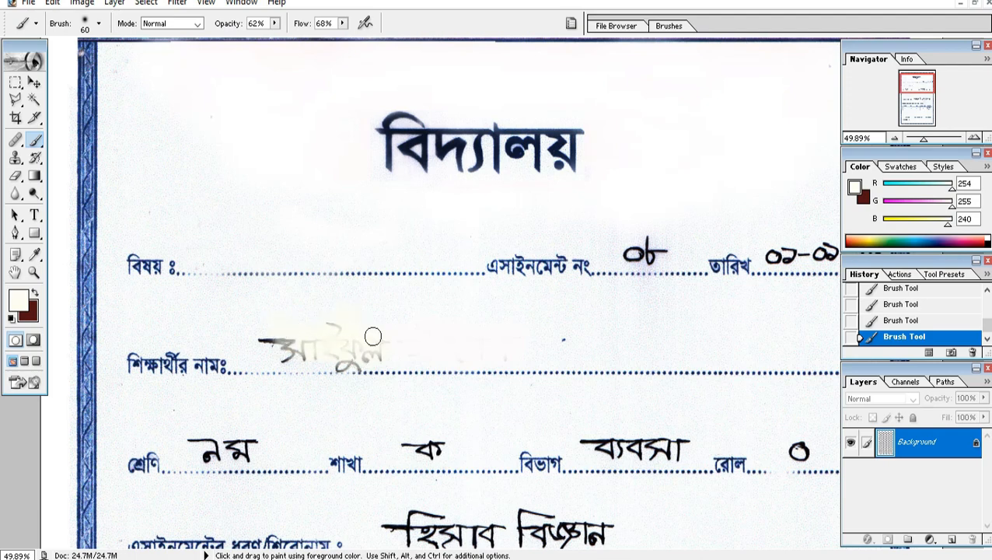
{"action": "left_click_drag", "start_coordinate": [373, 336], "coordinate": [419, 320]}
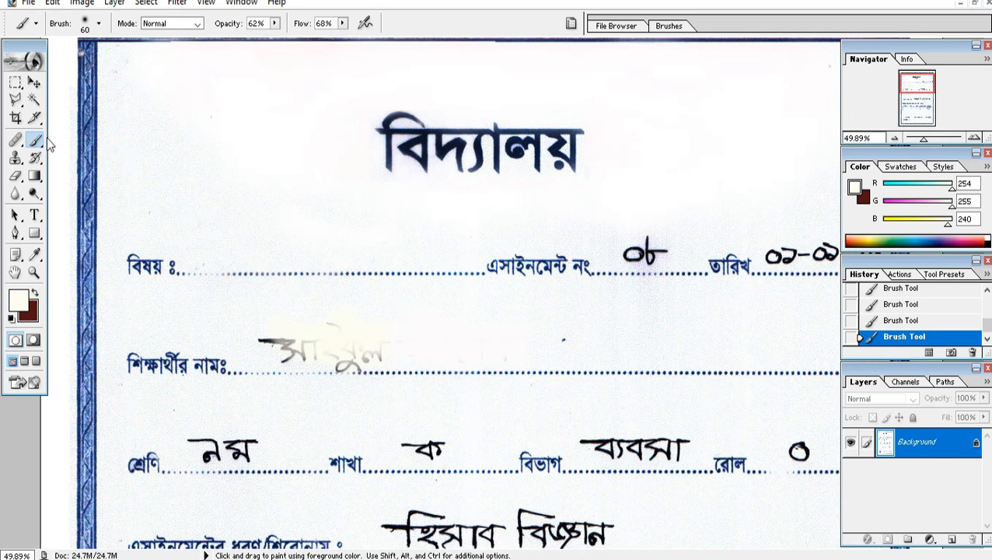
Select a clean patch of the student name line, duplicate it over the remaining handwriting and deselect
{"action": "left_click", "coordinate": [16, 83]}
{"action": "scroll", "coordinate": [233, 276], "scroll_direction": "down", "scroll_amount": 2}
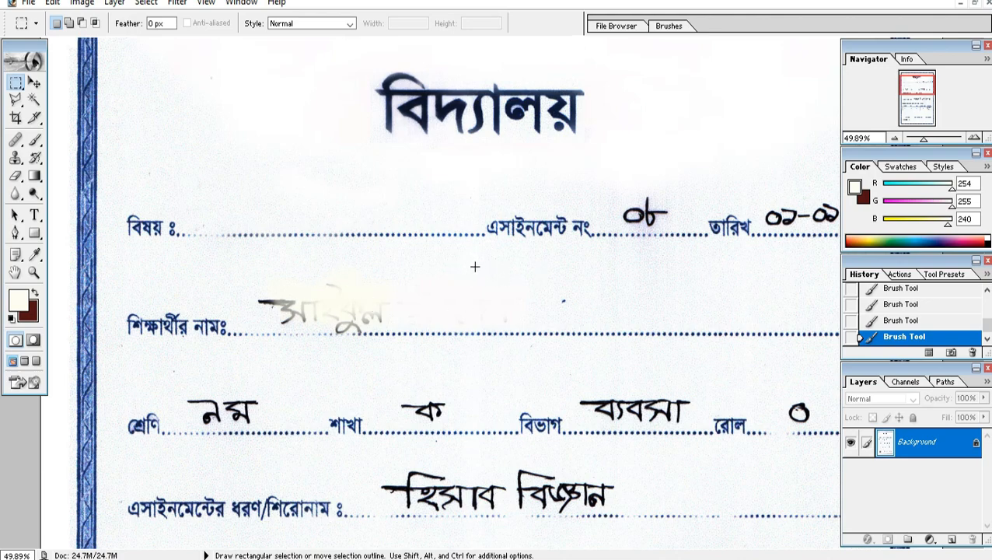
{"action": "mouse_move", "coordinate": [509, 333]}
{"action": "left_mouse_down"}
{"action": "mouse_move", "coordinate": [527, 354]}
{"action": "mouse_move", "coordinate": [535, 349]}
{"action": "left_mouse_up"}
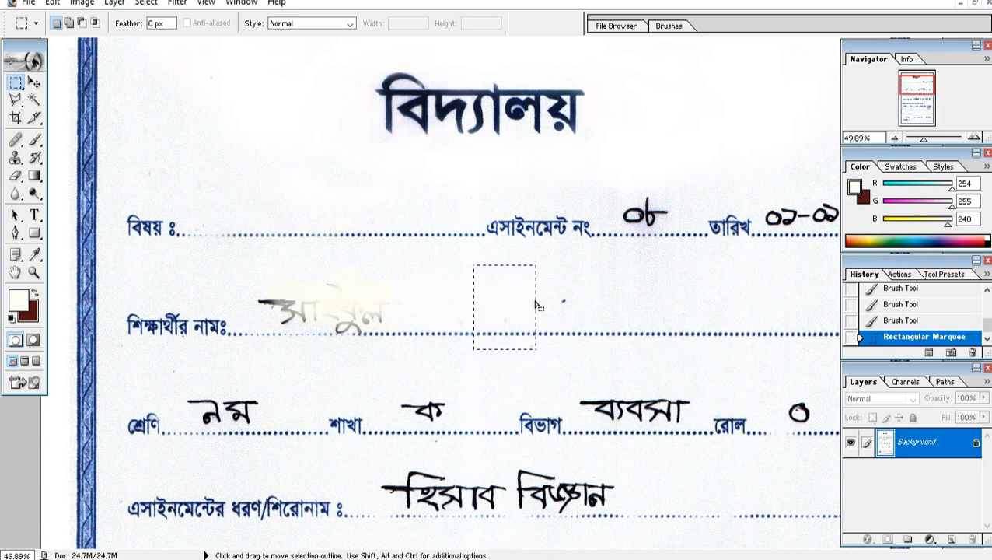
{"action": "left_click", "coordinate": [34, 84]}
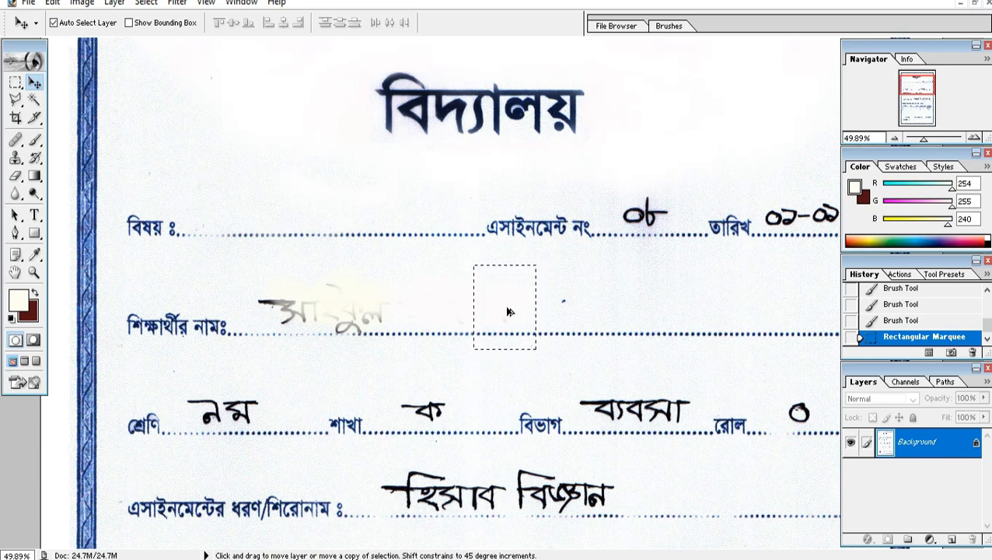
{"action": "left_click_drag", "start_coordinate": [506, 309], "coordinate": [383, 306]}
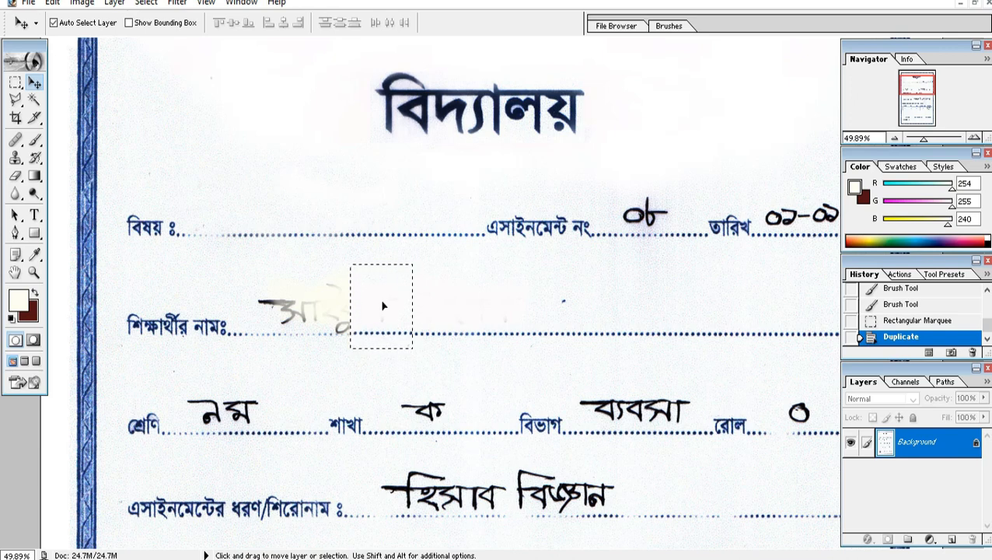
{"action": "left_click_drag", "start_coordinate": [381, 304], "coordinate": [304, 333]}
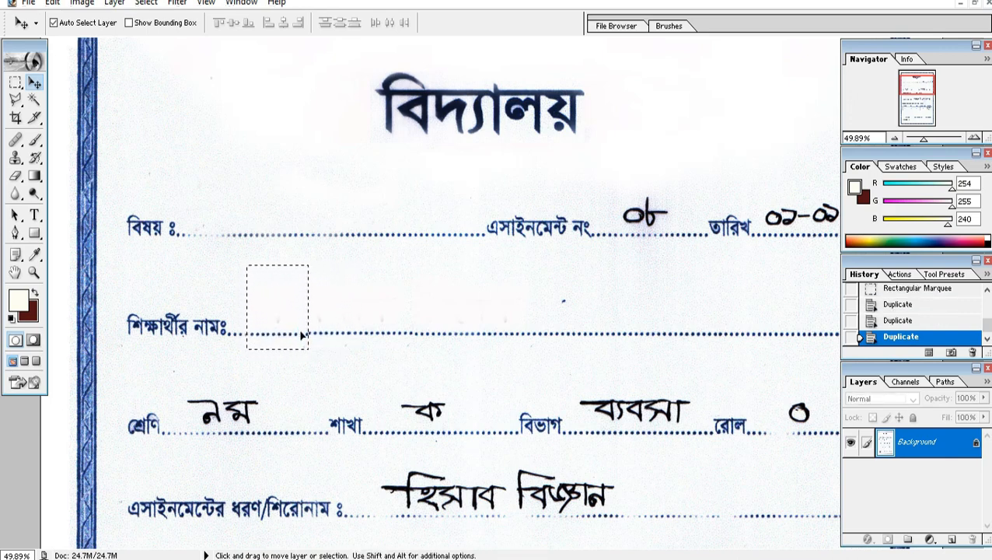
{"action": "left_click", "coordinate": [16, 81]}
{"action": "left_click", "coordinate": [416, 278]}
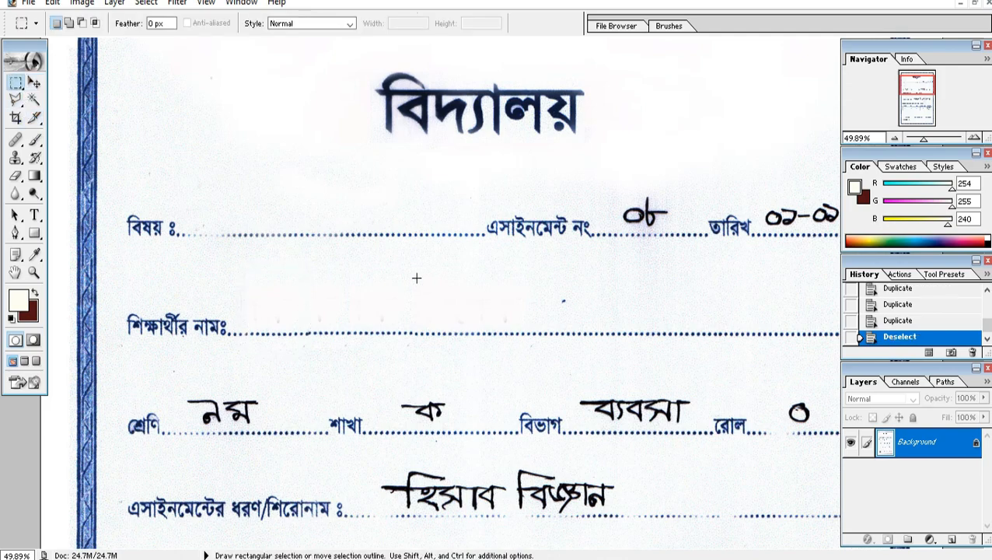
{"action": "scroll", "coordinate": [474, 387], "scroll_direction": "down", "scroll_amount": 3}
{"action": "scroll", "coordinate": [455, 371], "scroll_direction": "up", "scroll_amount": 3}
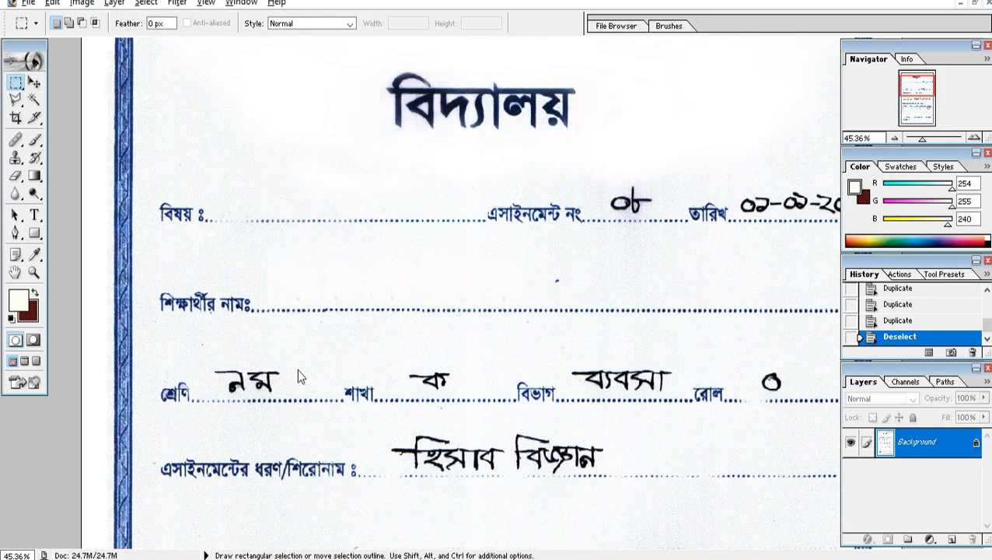
{"action": "left_click_drag", "start_coordinate": [293, 374], "coordinate": [327, 424]}
{"action": "left_click", "coordinate": [34, 99]}
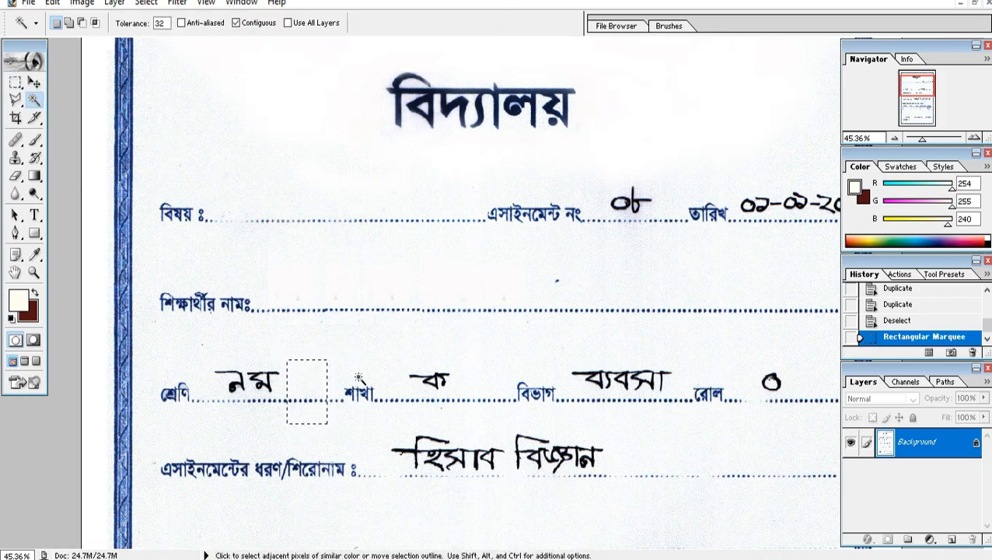
{"action": "left_click", "coordinate": [303, 389], "text": "alt"}
{"action": "right_click", "coordinate": [534, 96]}
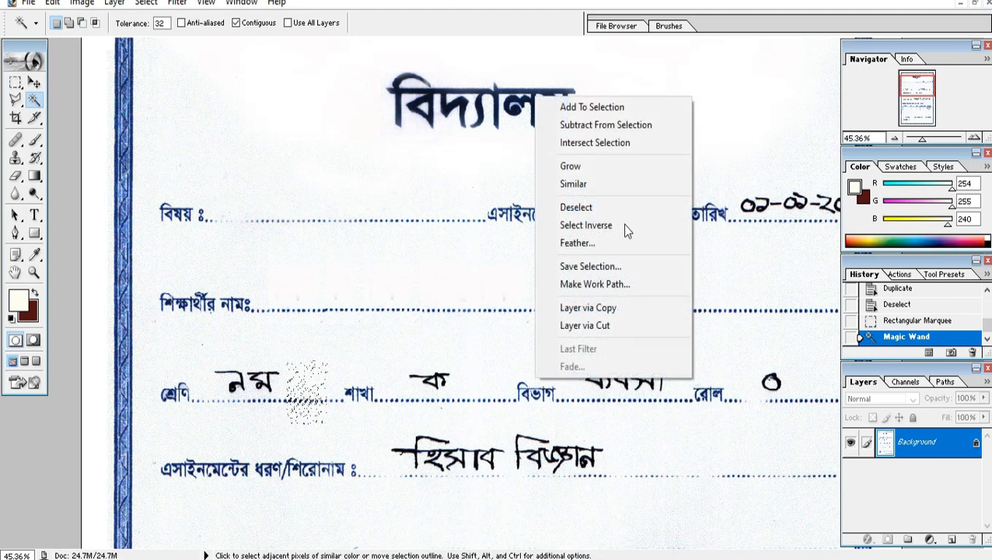
{"action": "left_click", "coordinate": [591, 207]}
{"action": "left_click", "coordinate": [35, 83]}
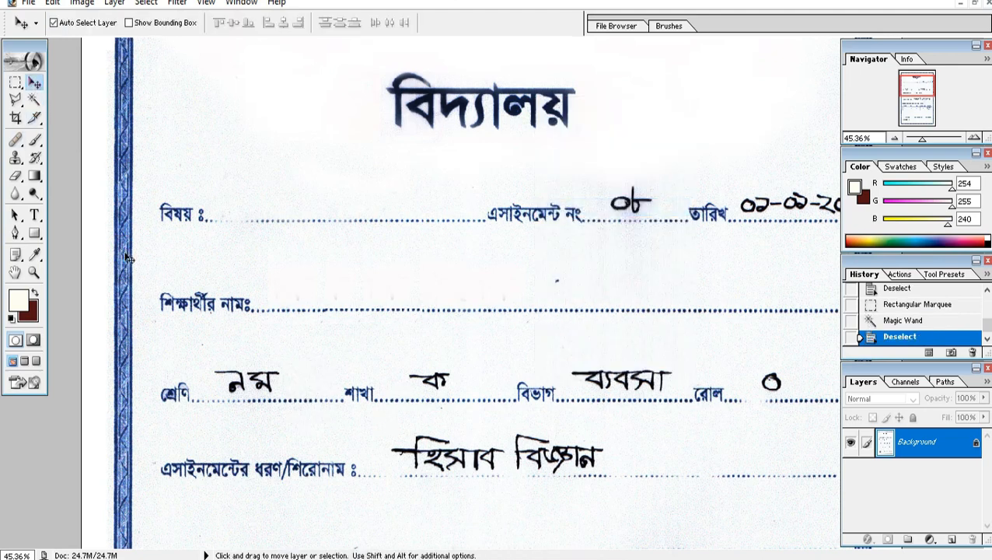
Select the clean patch beside the handwritten class (শ্রেণি) entry and duplicate it over the handwriting, keeping the dotted line
{"action": "left_click", "coordinate": [15, 83]}
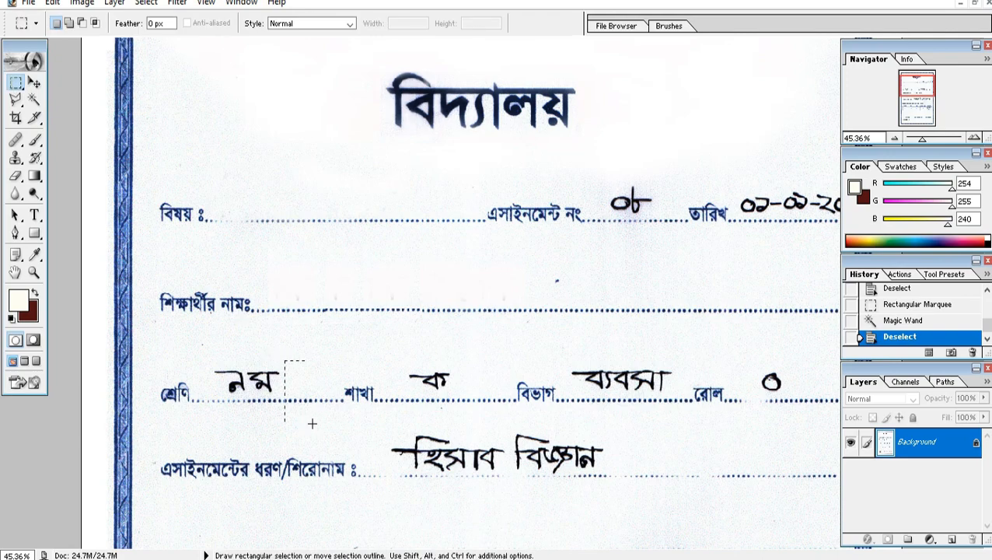
{"action": "left_click_drag", "start_coordinate": [311, 422], "coordinate": [322, 421]}
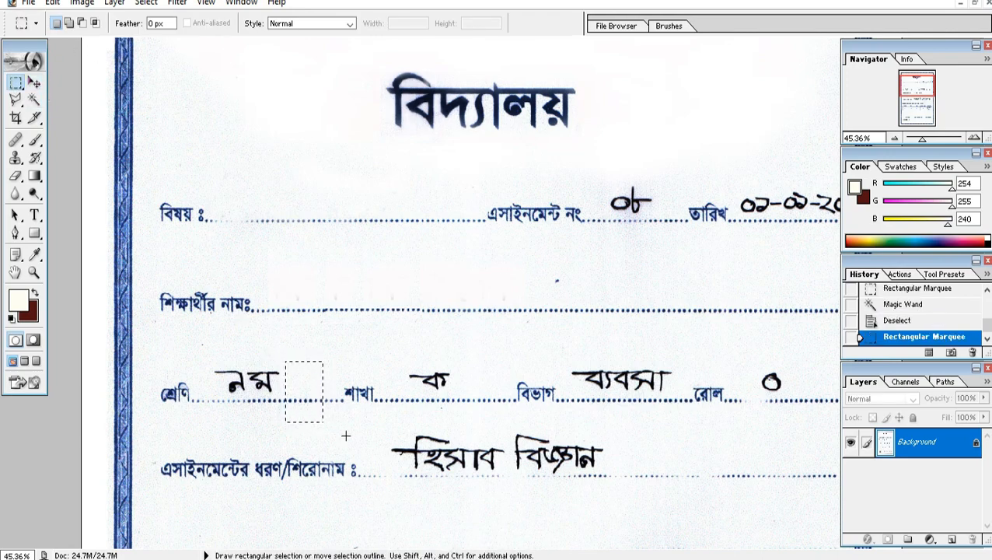
{"action": "left_click", "coordinate": [36, 87]}
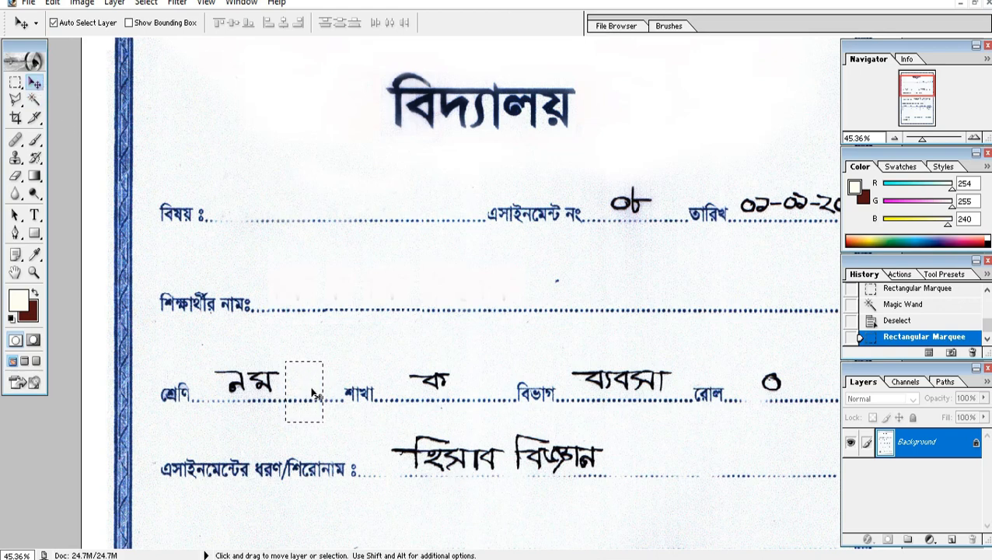
{"action": "left_click_drag", "start_coordinate": [308, 395], "coordinate": [208, 398]}
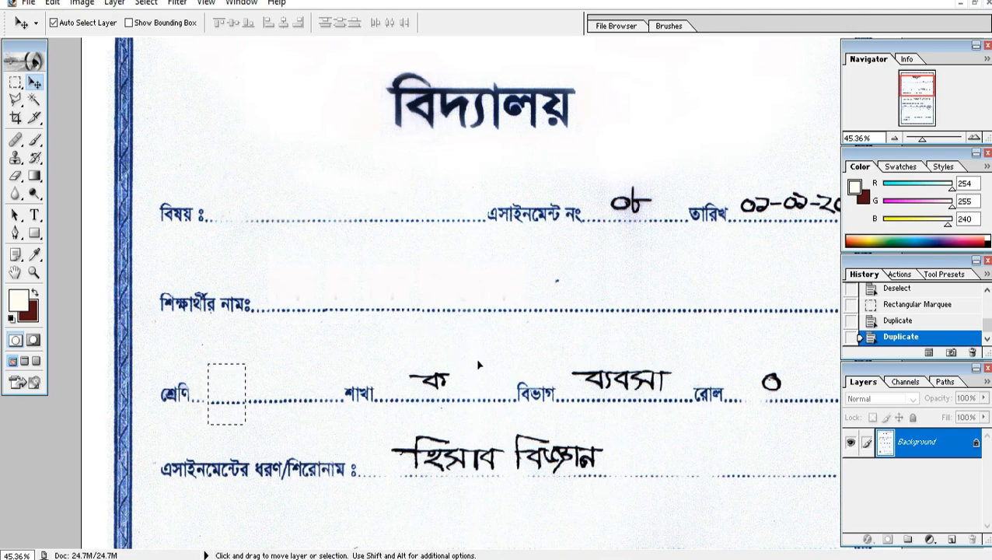
Cover the handwritten section (শাখা) entry with duplicates of the clean dotted-line patch beside it, and deselect
{"action": "left_click", "coordinate": [15, 82]}
{"action": "left_click_drag", "start_coordinate": [462, 357], "coordinate": [490, 415]}
{"action": "key", "text": "v"}
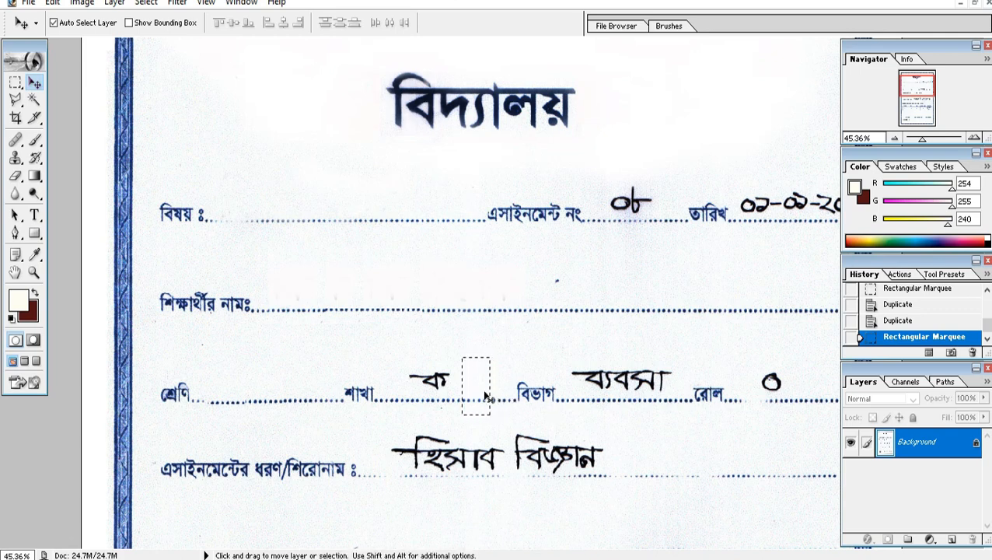
{"action": "left_click_drag", "start_coordinate": [481, 395], "coordinate": [413, 391]}
{"action": "key", "text": "m"}
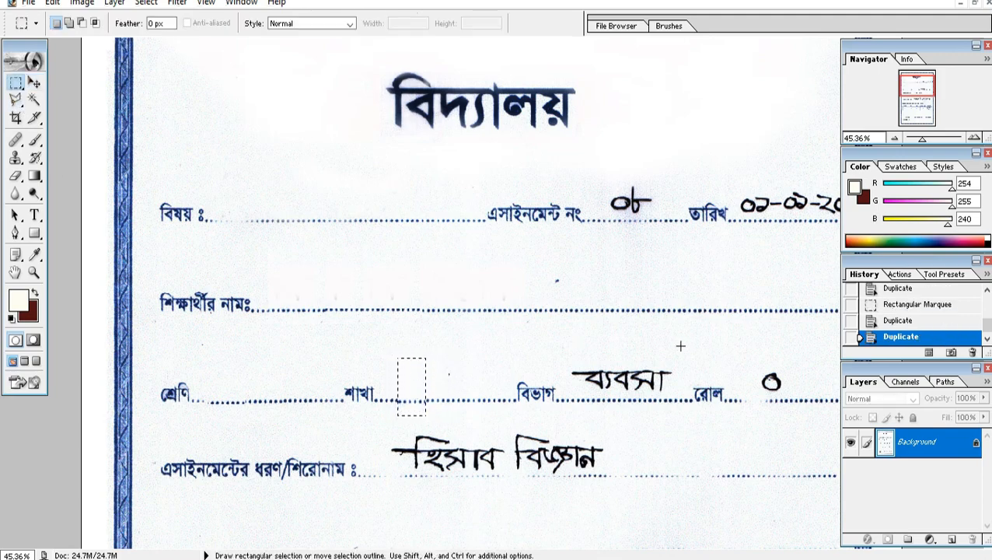
{"action": "key", "text": "ctrl+d"}
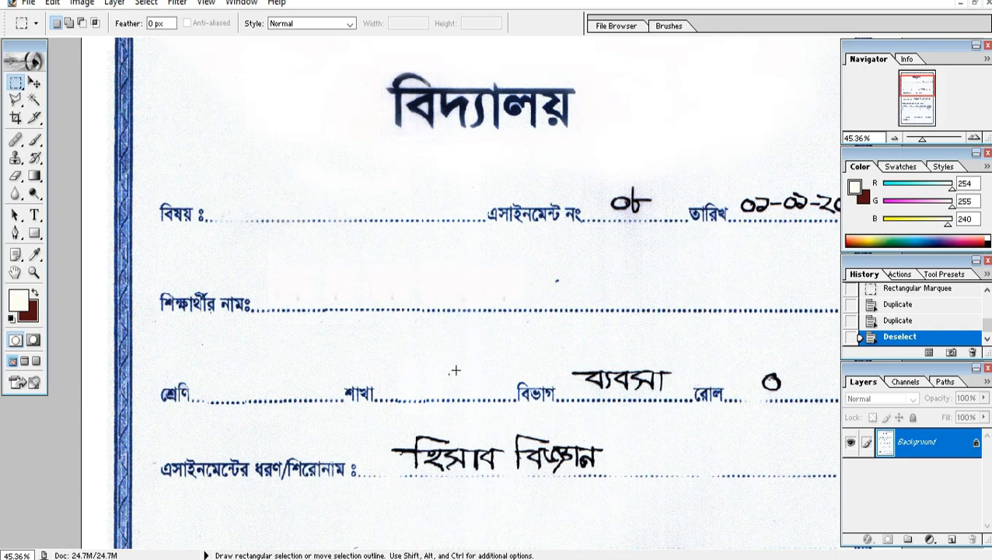
Duplicate a clean dotted-line patch over the handwritten group (বিভাগ) entry and deselect
{"action": "left_click_drag", "start_coordinate": [492, 419], "coordinate": [658, 408]}
{"action": "key", "text": "v"}
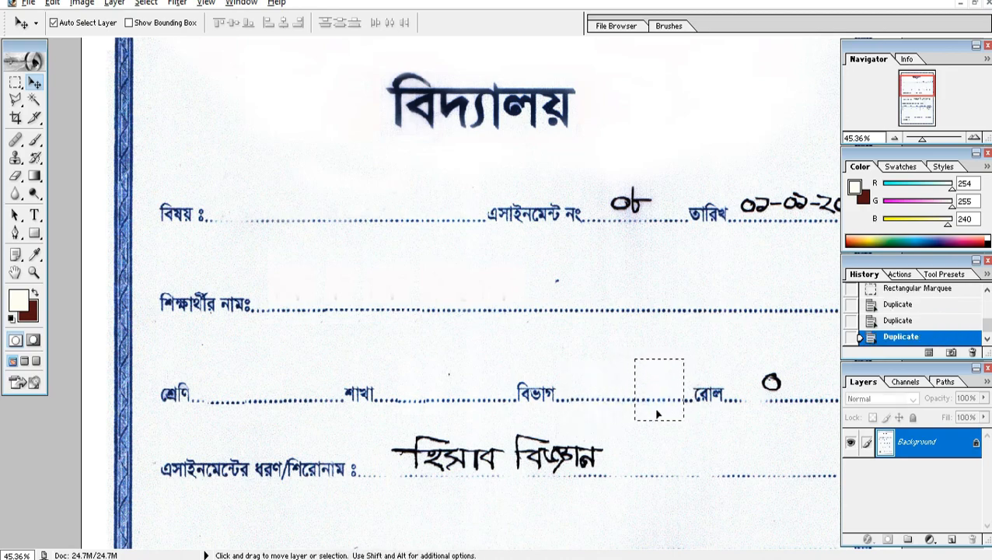
{"action": "left_click", "coordinate": [15, 83]}
{"action": "left_click", "coordinate": [490, 294]}
Select a clean patch at the end of the roll (রোল) line, duplicate it over the handwritten entry and deselect
{"action": "scroll", "coordinate": [799, 373], "scroll_direction": "down", "scroll_amount": 1}
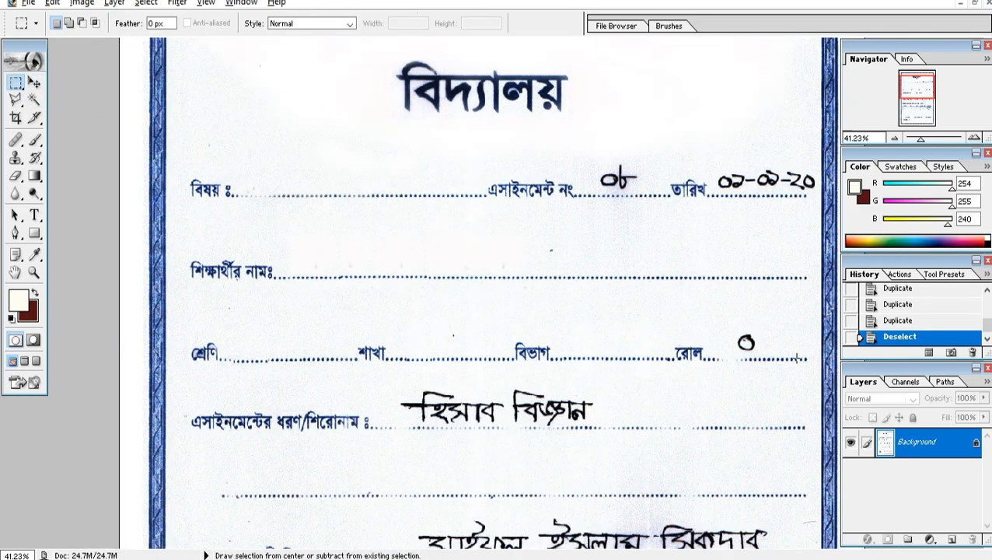
{"action": "left_click_drag", "start_coordinate": [786, 373], "coordinate": [735, 355]}
{"action": "left_click", "coordinate": [35, 82]}
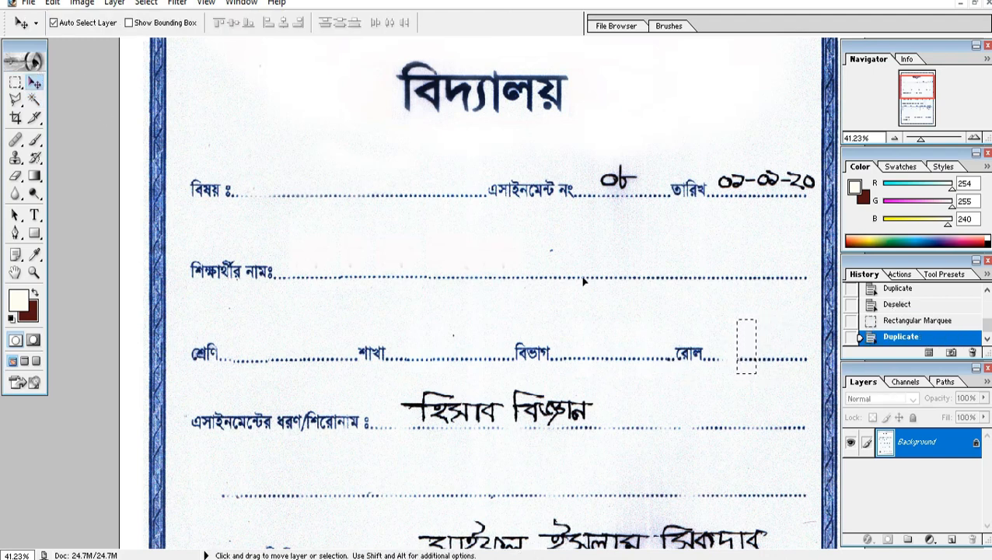
{"action": "left_click", "coordinate": [15, 82]}
{"action": "key", "text": "ctrl+d"}
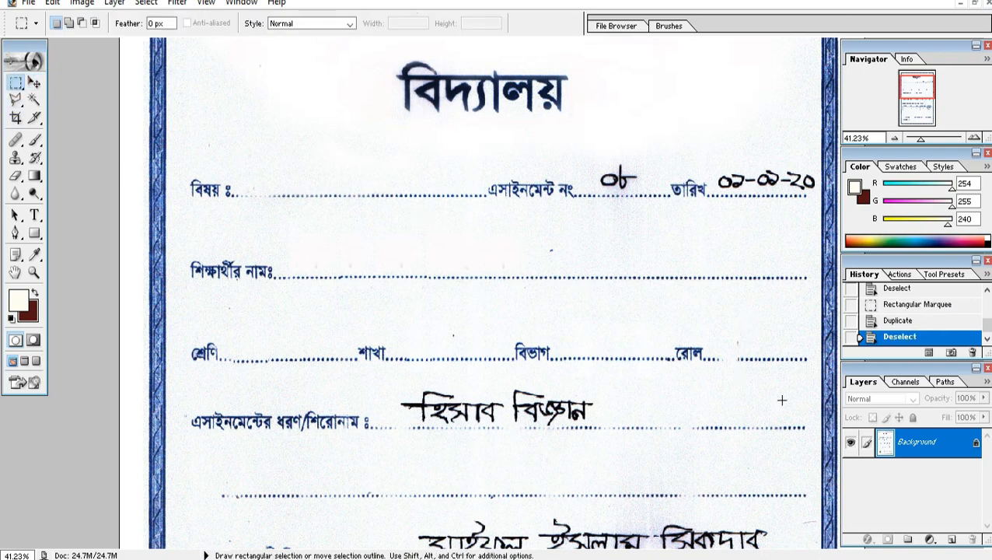
Select a clean patch of the student name line, duplicate it over the handwritten assignment number (এসাইনমেন্ট নং) and deselect
{"action": "scroll", "coordinate": [739, 357], "scroll_direction": "down", "scroll_amount": 3}
{"action": "scroll", "coordinate": [715, 328], "scroll_direction": "up", "scroll_amount": 2}
{"action": "scroll", "coordinate": [724, 288], "scroll_direction": "down", "scroll_amount": 1}
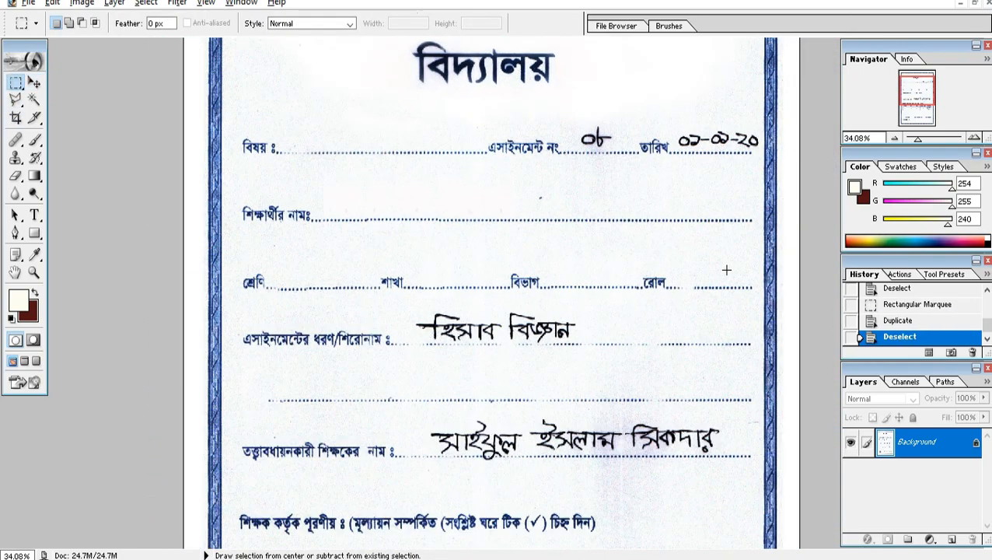
{"action": "scroll", "coordinate": [725, 278], "scroll_direction": "up", "scroll_amount": 1}
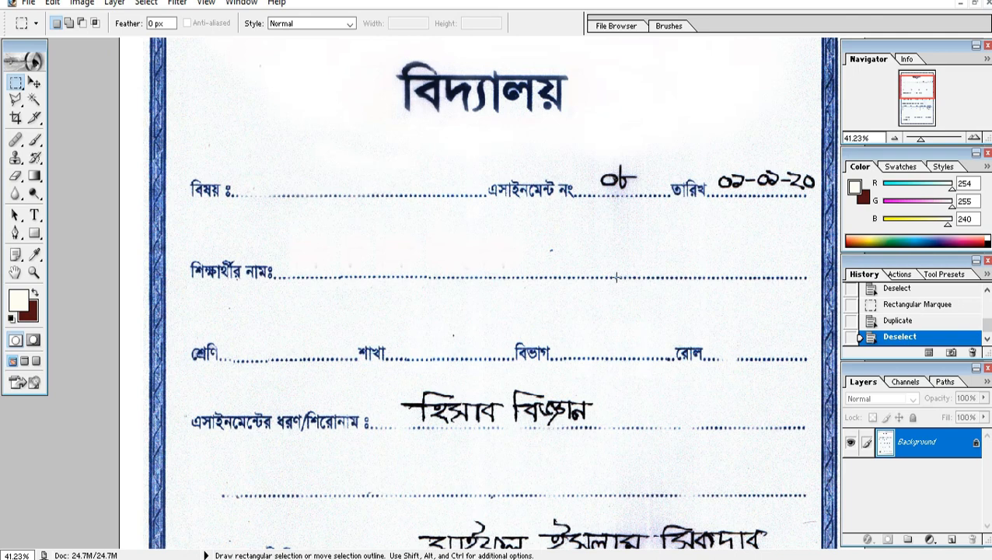
{"action": "left_click_drag", "start_coordinate": [656, 296], "coordinate": [626, 196]}
{"action": "left_click", "coordinate": [33, 82]}
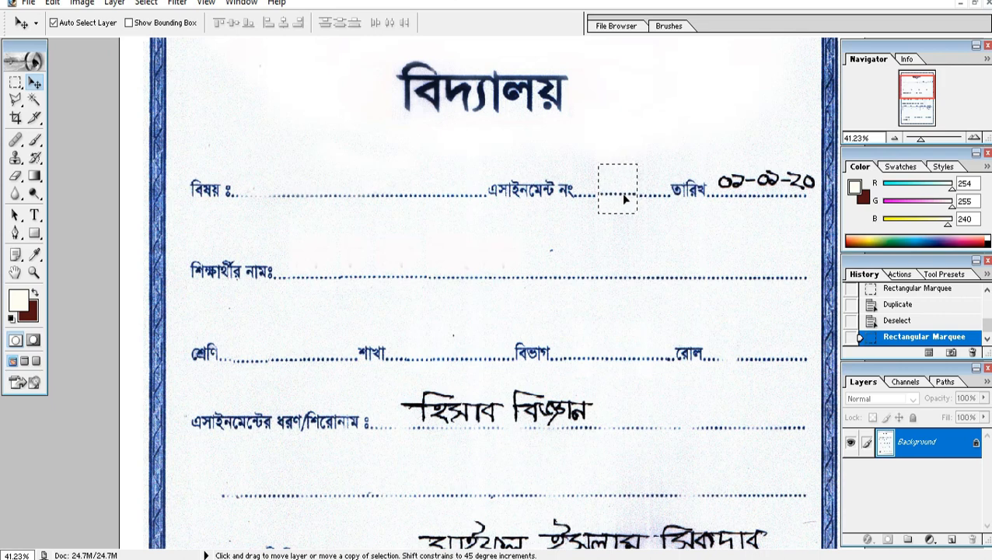
{"action": "left_click", "coordinate": [624, 199], "text": "alt"}
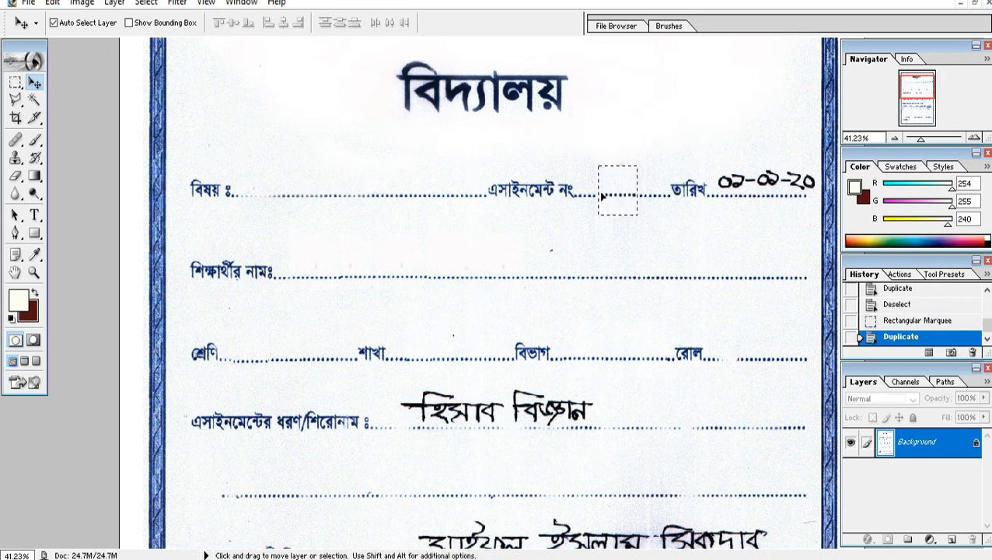
{"action": "left_click", "coordinate": [15, 82]}
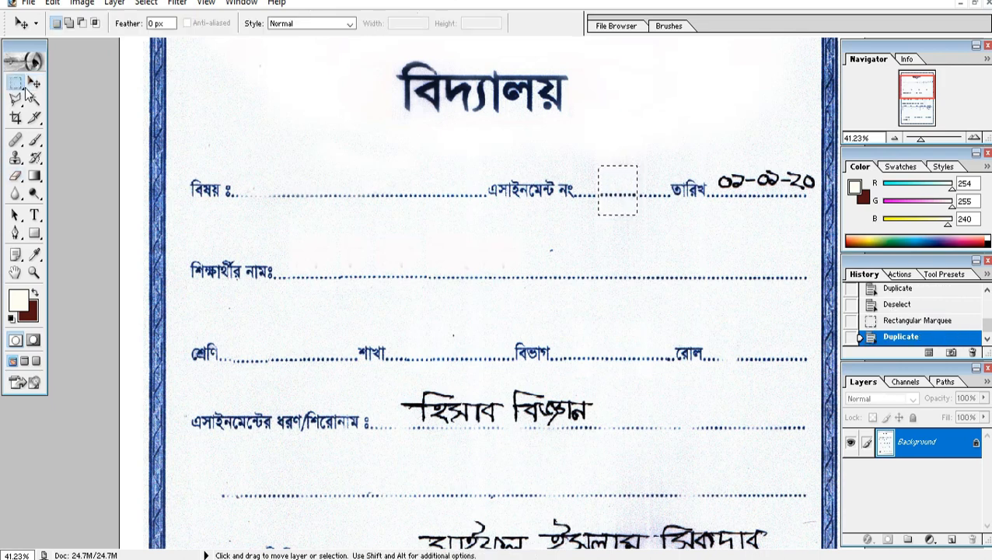
{"action": "scroll", "coordinate": [645, 239], "scroll_direction": "down", "scroll_amount": 1}
{"action": "left_click", "coordinate": [644, 239]}
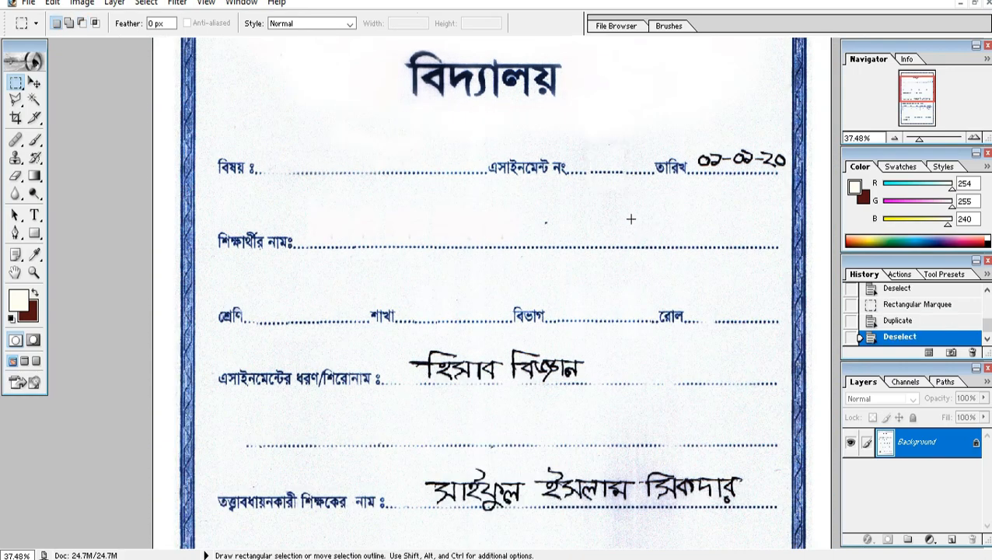
Select a wider clean patch of the student name line, duplicate it over the handwritten date (তারিখ) and deselect
{"action": "left_click_drag", "start_coordinate": [722, 263], "coordinate": [723, 264]}
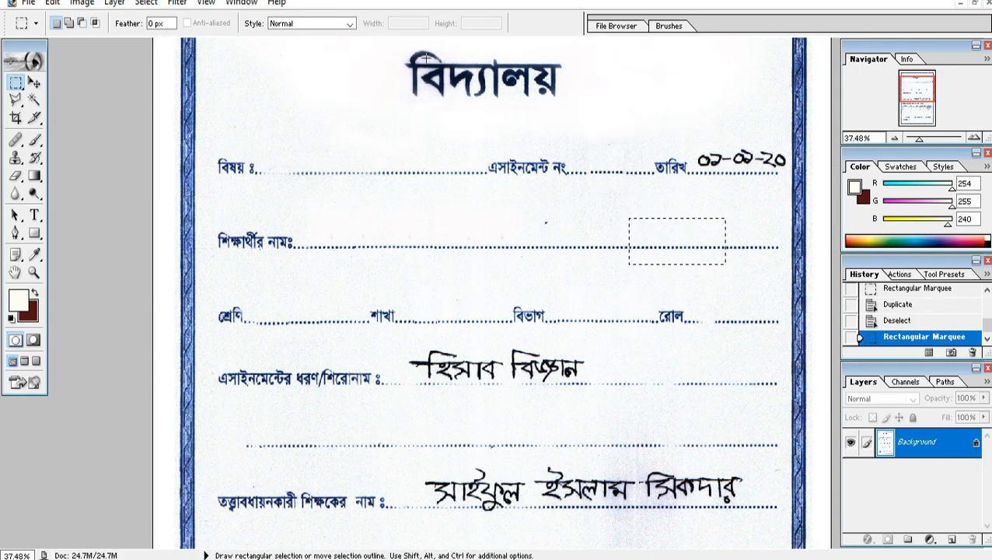
{"action": "left_click", "coordinate": [642, 217]}
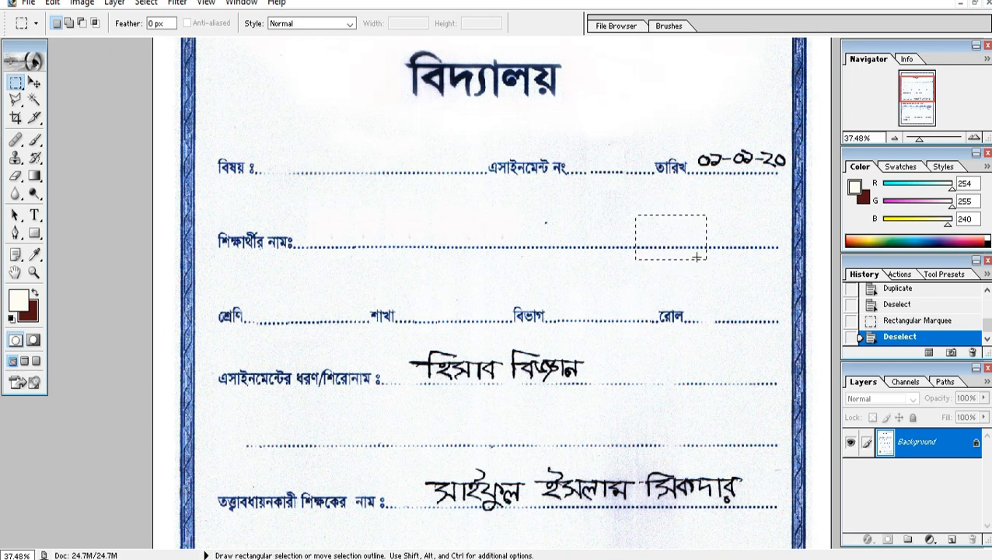
{"action": "left_click_drag", "start_coordinate": [698, 256], "coordinate": [755, 176]}
{"action": "key", "text": "v"}
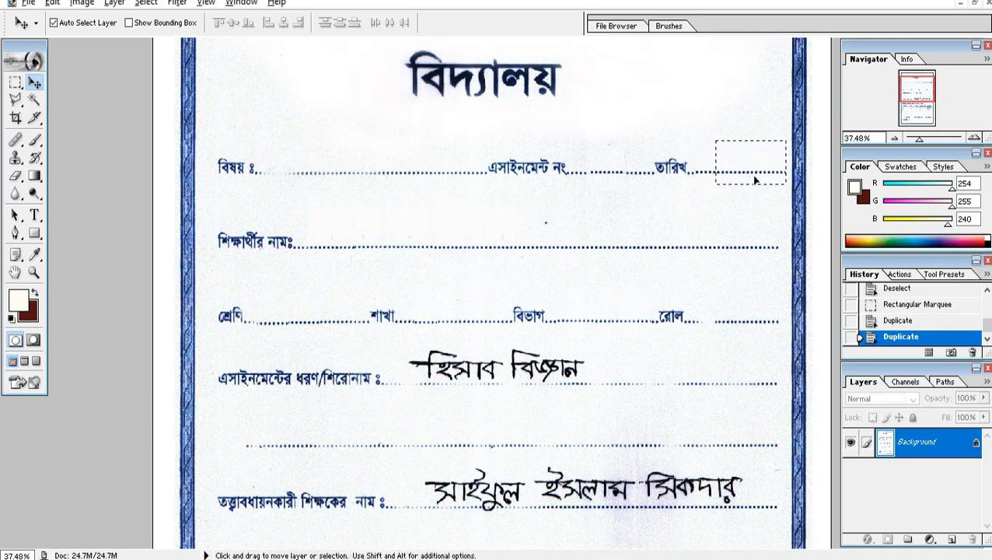
{"action": "left_click", "coordinate": [16, 81]}
{"action": "left_click", "coordinate": [580, 333]}
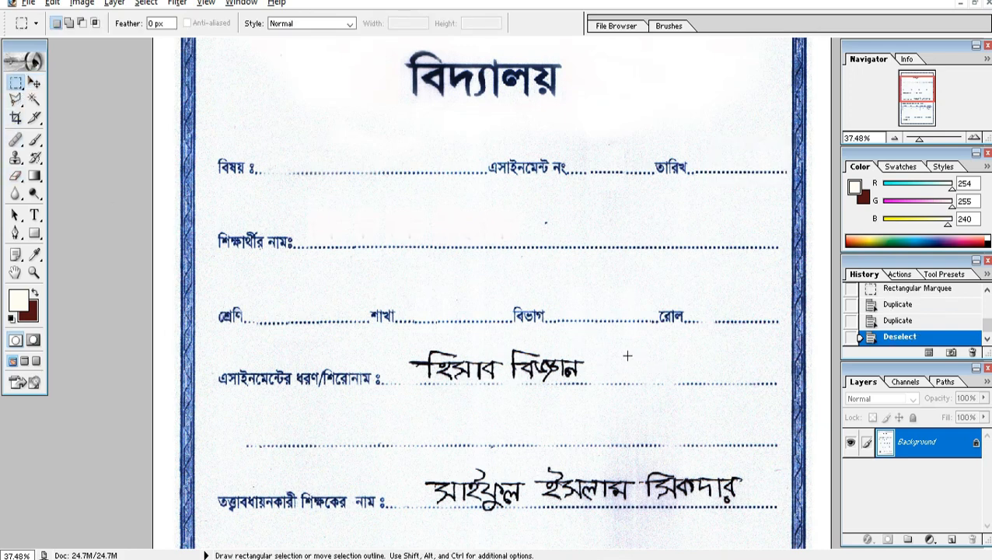
Duplicate the clean end of the assignment type/title line over most of its handwriting and nudge the copy down to align the dotted line
{"action": "left_click_drag", "start_coordinate": [730, 395], "coordinate": [773, 410]}
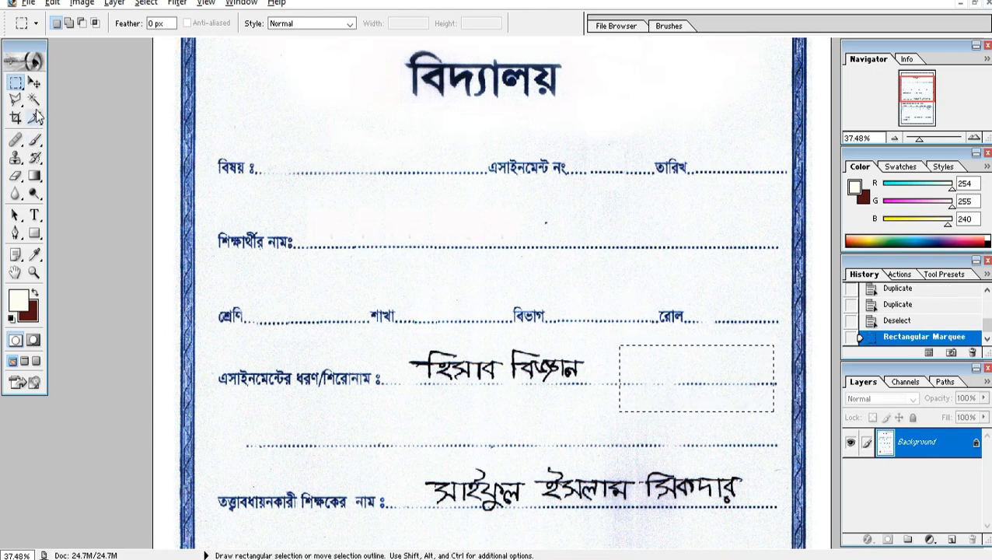
{"action": "left_click", "coordinate": [35, 83]}
{"action": "left_click_drag", "start_coordinate": [741, 379], "coordinate": [515, 367]}
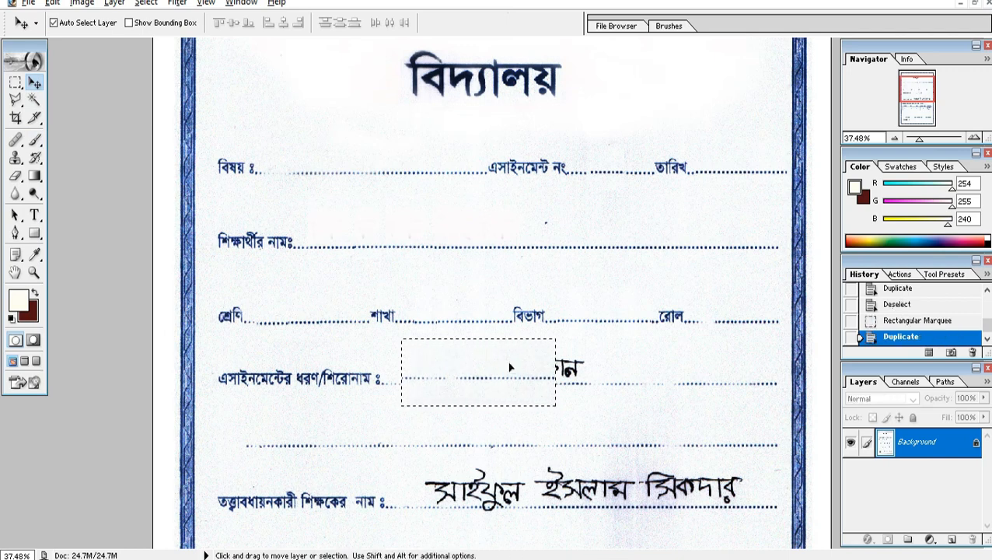
{"action": "key", "text": "Down"}
{"action": "key", "text": "Down"}
{"action": "key", "text": "Down"}
{"action": "key", "text": "Down"}
{"action": "key", "text": "Down"}
{"action": "key", "text": "Down"}
{"action": "key", "text": "Down"}
{"action": "key", "text": "Down"}
{"action": "key", "text": "Down"}
{"action": "key", "text": "Down"}
{"action": "key", "text": "Down"}
{"action": "key", "text": "Down"}
{"action": "key", "text": "Down"}
{"action": "key", "text": "Down"}
{"action": "key", "text": "Down"}
{"action": "key", "text": "Down"}
{"action": "key", "text": "Down"}
{"action": "key", "text": "Down"}
{"action": "key", "text": "Down"}
{"action": "key", "text": "Down"}
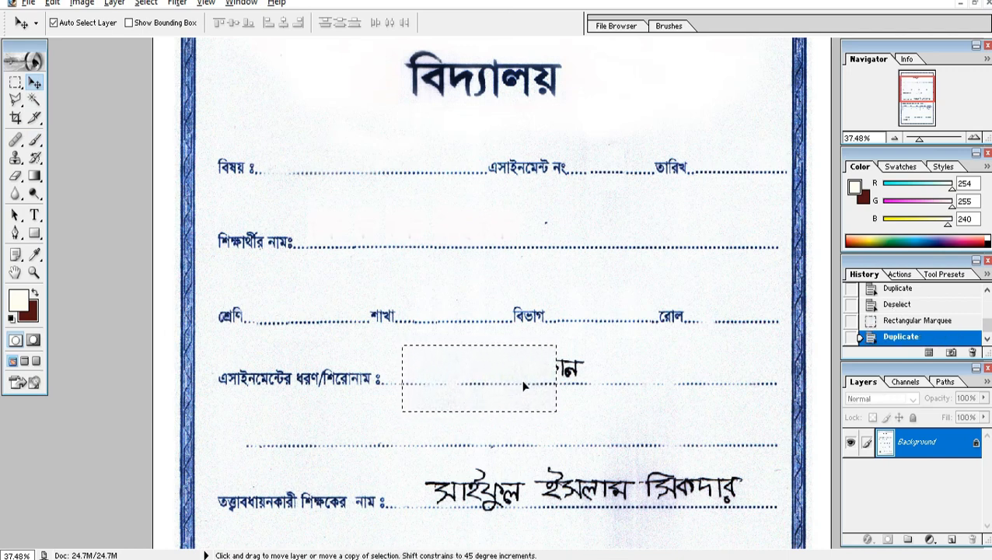
Duplicate the selected patch over the remaining handwriting on the assignment type/title line and deselect
{"action": "left_click_drag", "start_coordinate": [525, 387], "coordinate": [646, 384]}
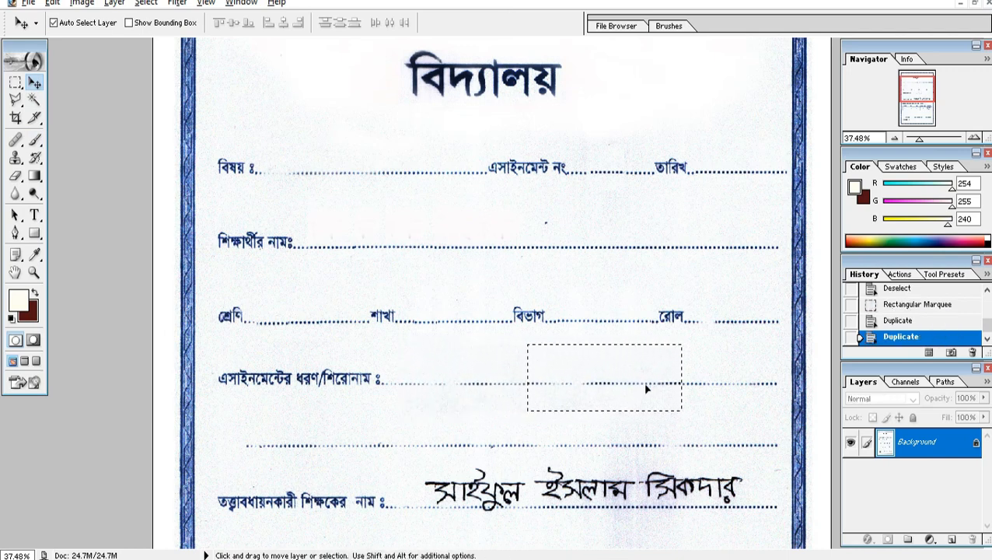
{"action": "scroll", "coordinate": [659, 431], "scroll_direction": "down", "scroll_amount": 3}
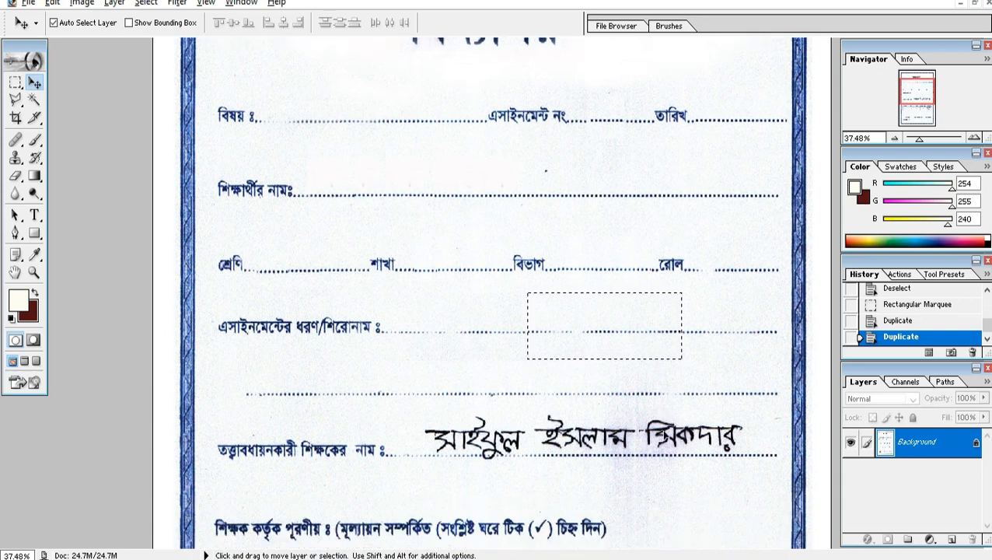
{"action": "left_click", "coordinate": [15, 82]}
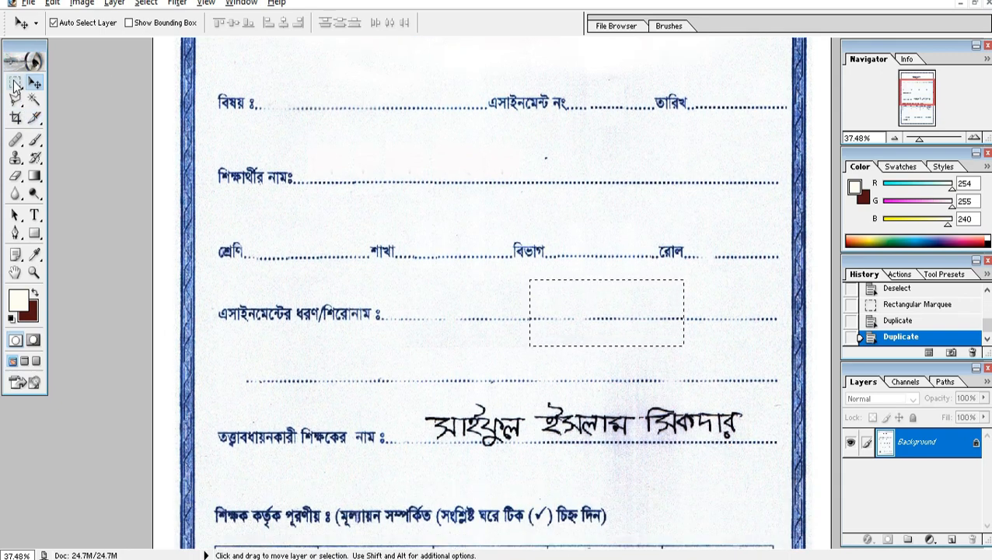
{"action": "key", "text": "ctrl+d"}
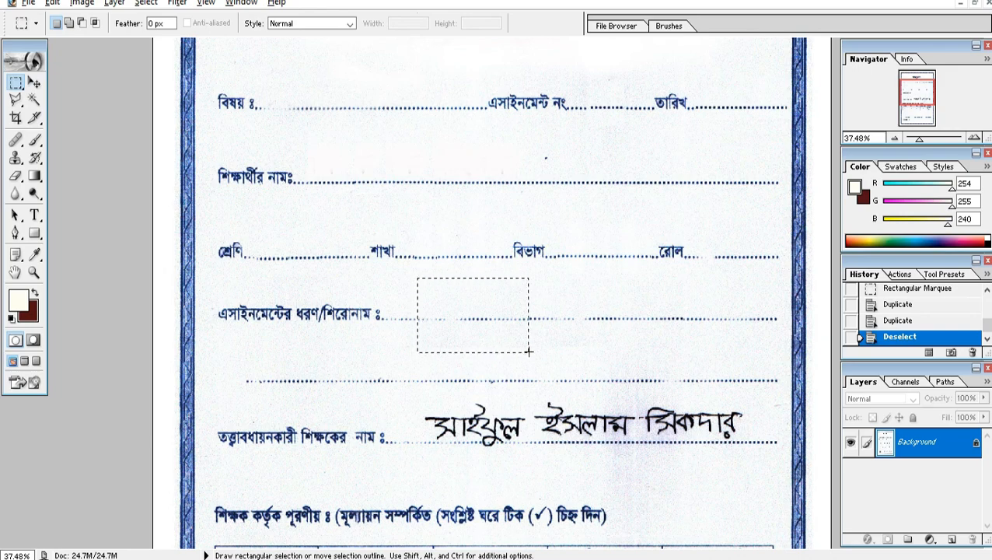
Cover the handwritten supervising teacher's name with duplicated clean dotted-line patches, deselect and show the whole page
{"action": "left_click_drag", "start_coordinate": [529, 352], "coordinate": [496, 434]}
{"action": "key", "text": "v"}
{"action": "left_click", "coordinate": [14, 85]}
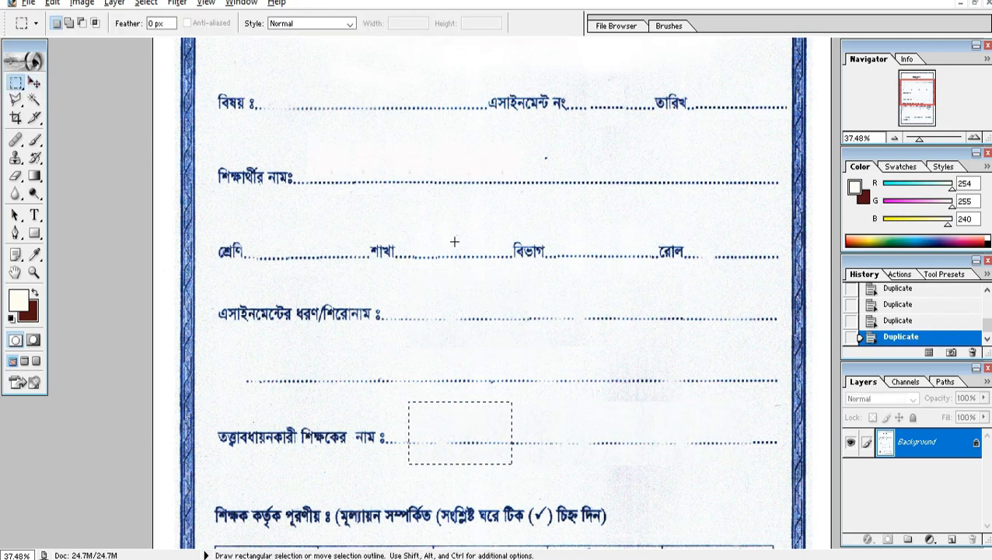
{"action": "key", "text": "ctrl+d"}
{"action": "key", "text": "ctrl+0"}
{"action": "scroll", "coordinate": [605, 378], "scroll_direction": "up", "scroll_amount": 4}
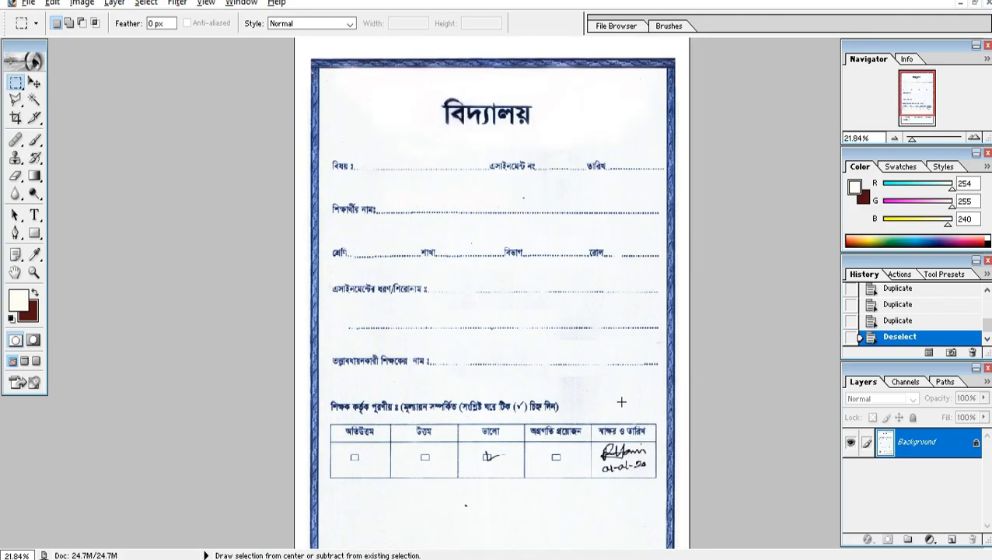